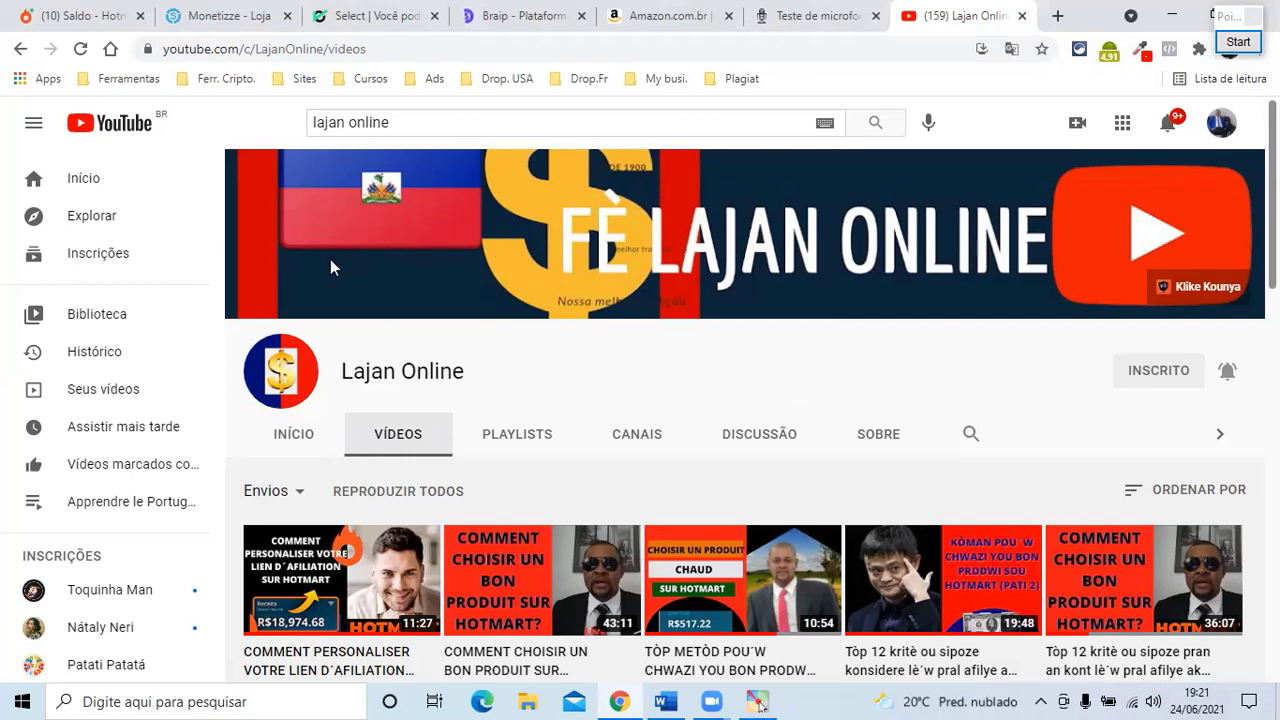
Step: Switch to Hotmart and open the list of products the account is affiliated with (Sou Afiliado(a))
{"action": "left_click", "coordinate": [87, 14]}
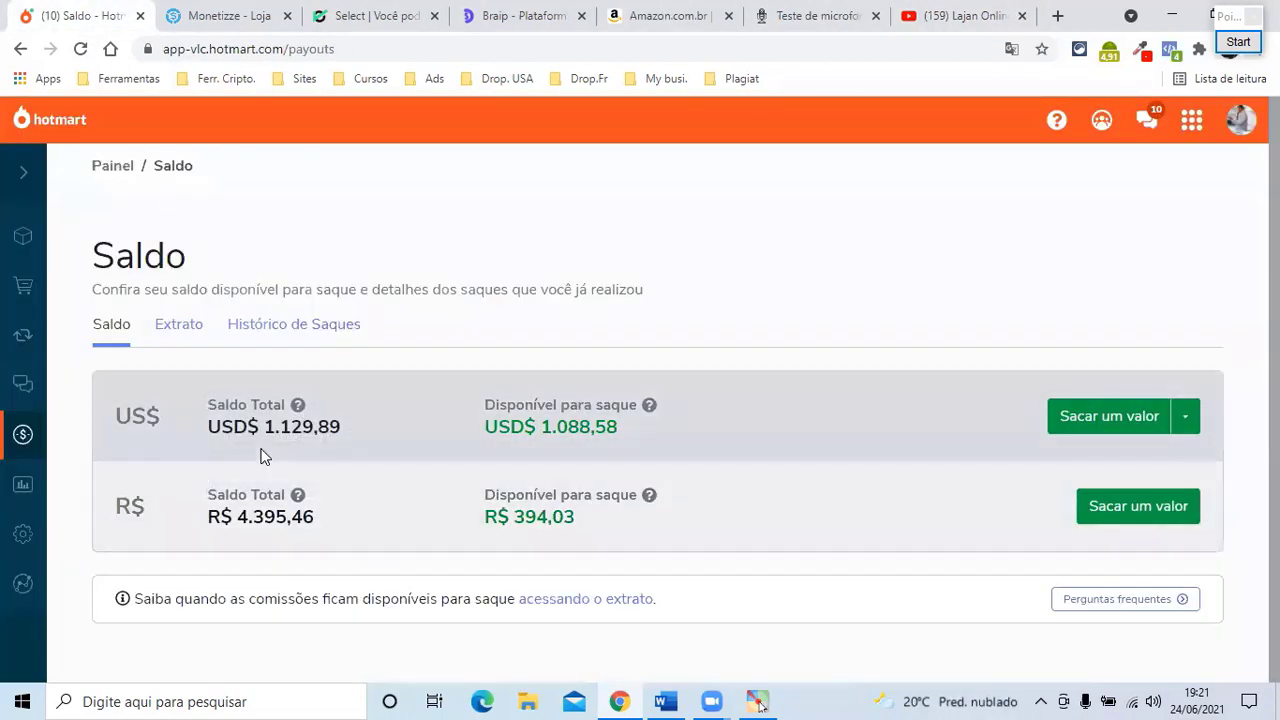
{"action": "mouse_move", "coordinate": [33, 324]}
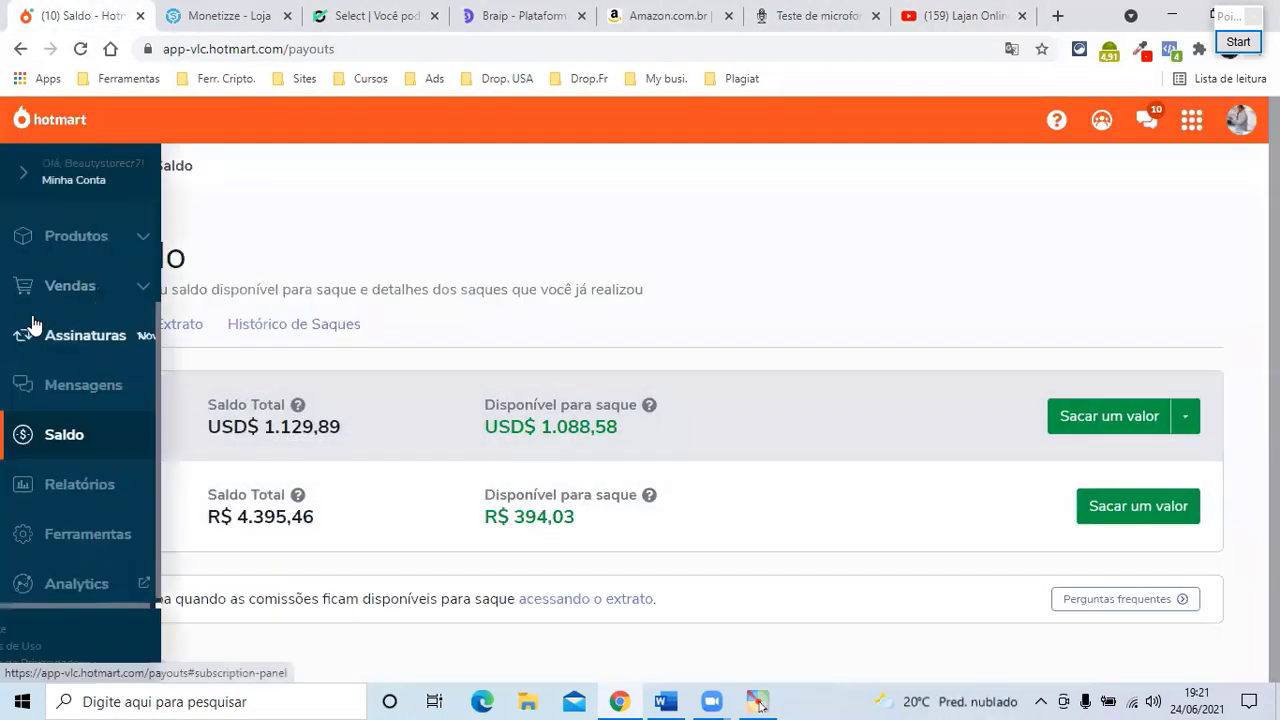
{"action": "left_click", "coordinate": [105, 252]}
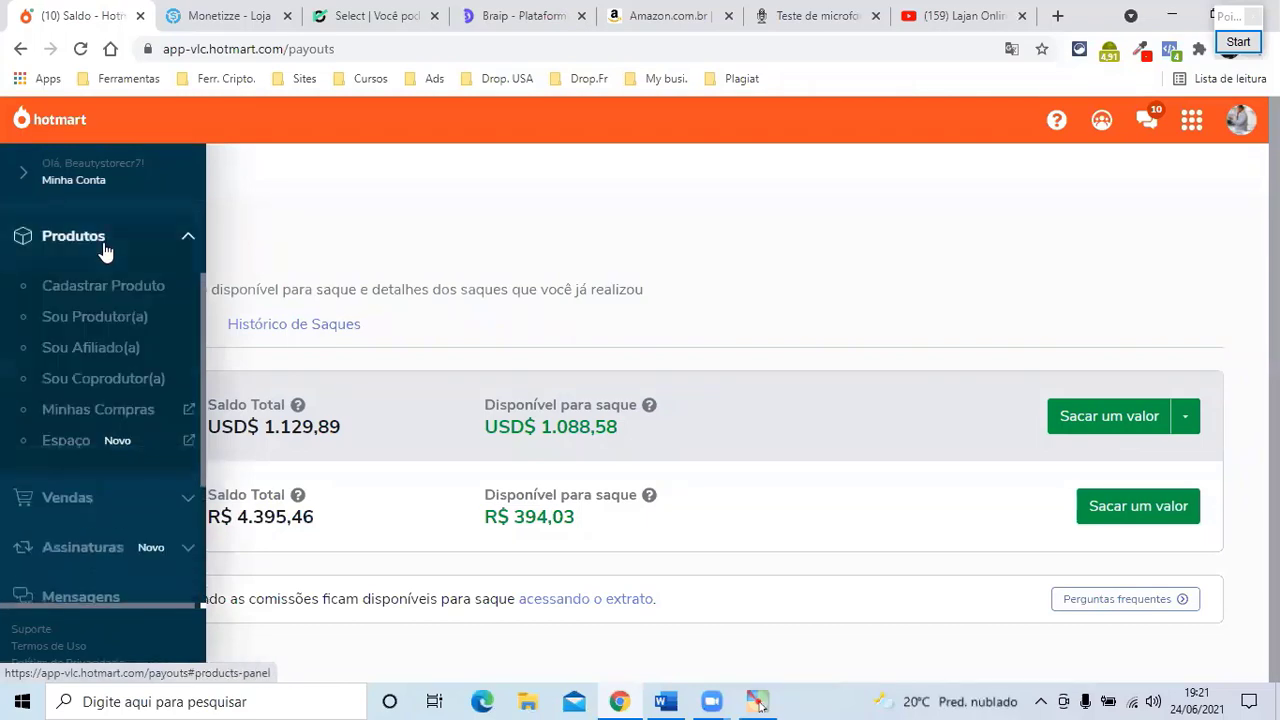
{"action": "left_click", "coordinate": [92, 316]}
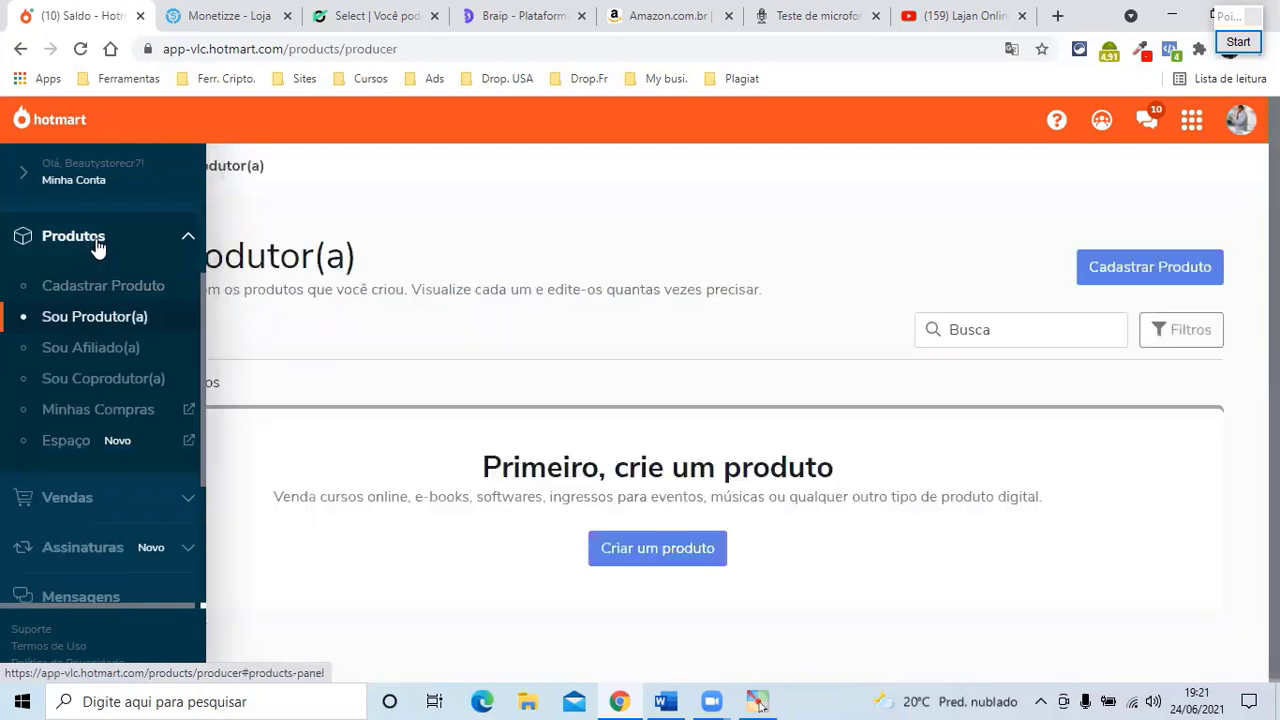
{"action": "left_click", "coordinate": [97, 247]}
{"action": "left_click", "coordinate": [97, 240]}
{"action": "left_click", "coordinate": [114, 352]}
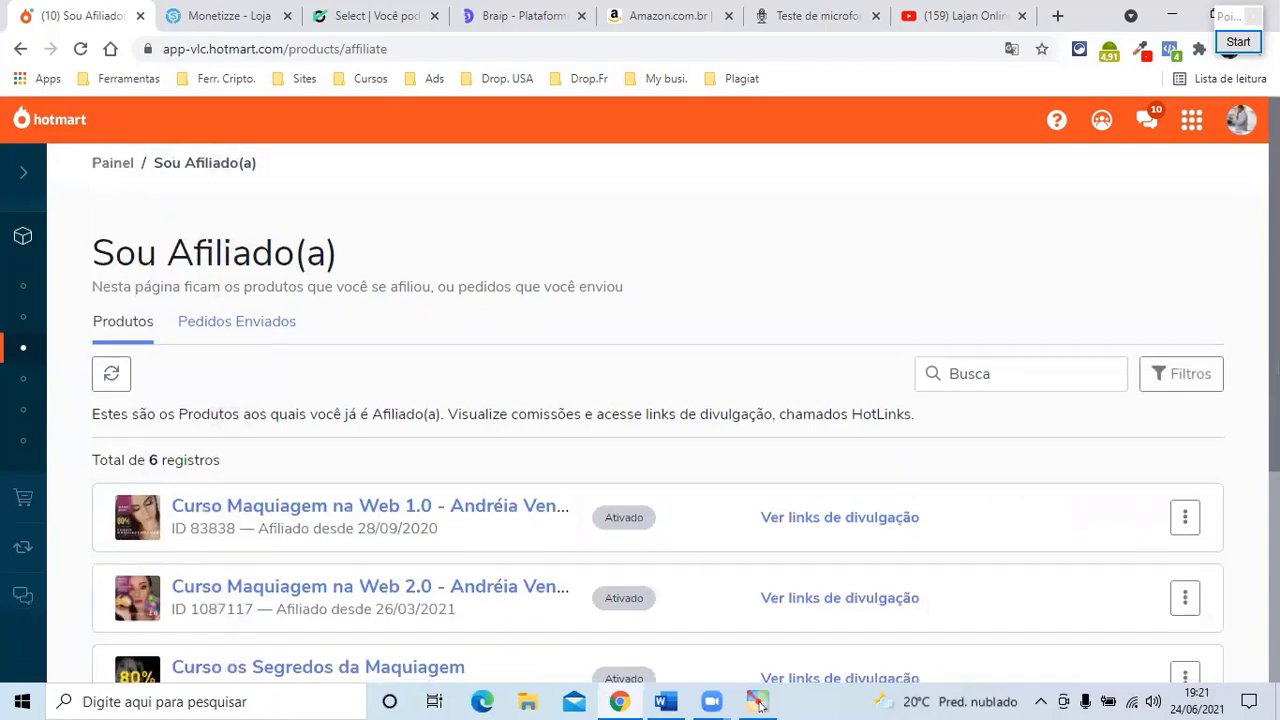
Step: Open the promotion links of the affiliated product Sekrè Pou Fè Biznis Sou Entènèt
{"action": "scroll", "coordinate": [760, 706], "scroll_direction": "down", "scroll_amount": 1}
{"action": "scroll", "coordinate": [760, 706], "scroll_direction": "down", "scroll_amount": 2}
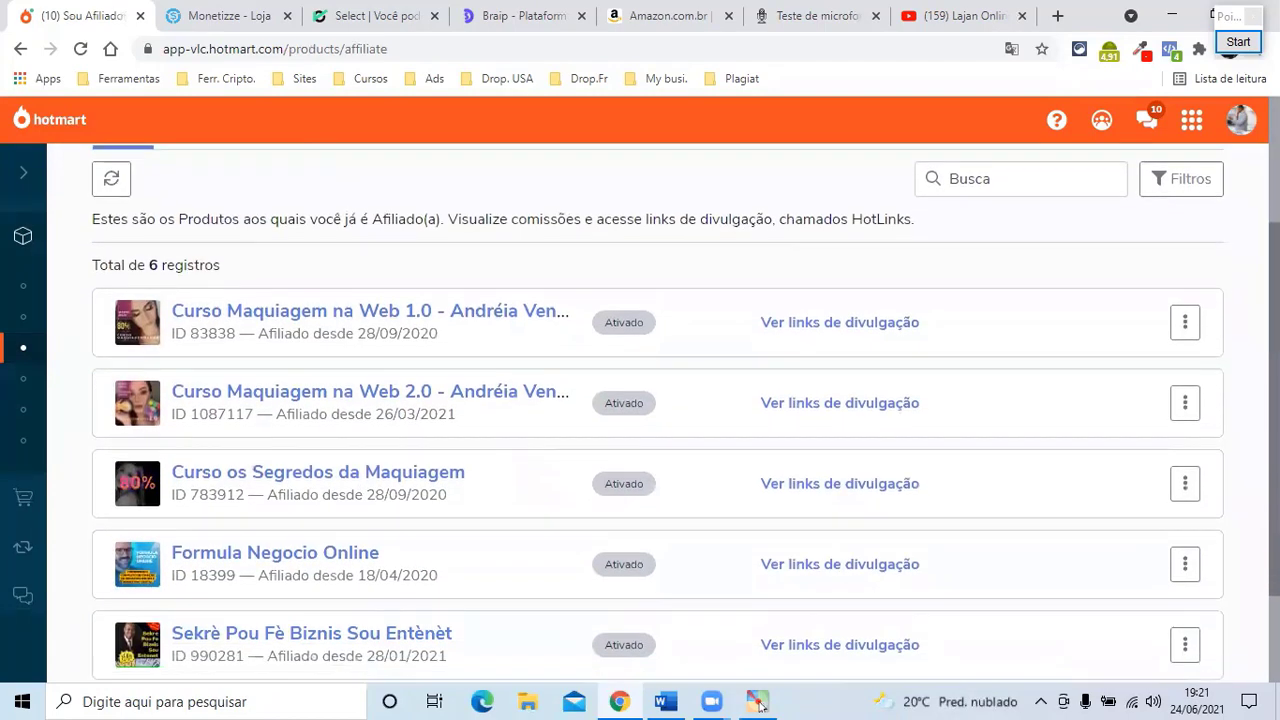
{"action": "scroll", "coordinate": [1237, 612], "scroll_direction": "down", "scroll_amount": 1}
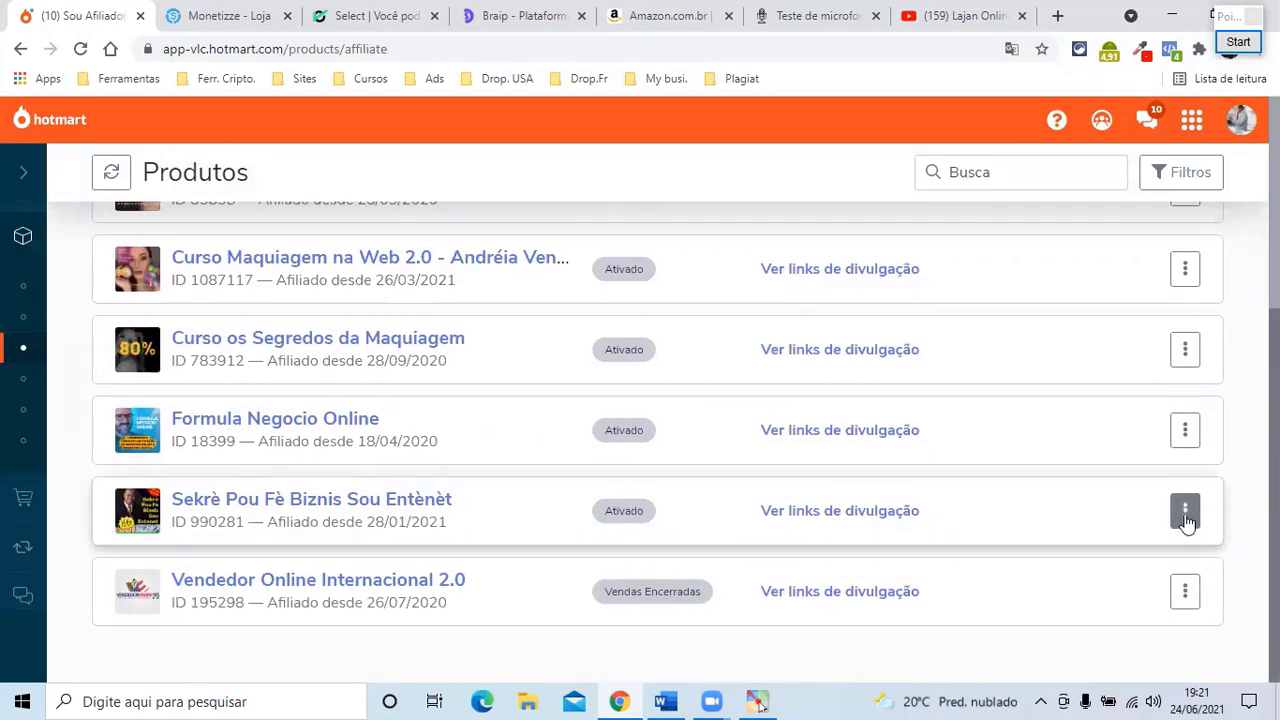
{"action": "left_click", "coordinate": [860, 512]}
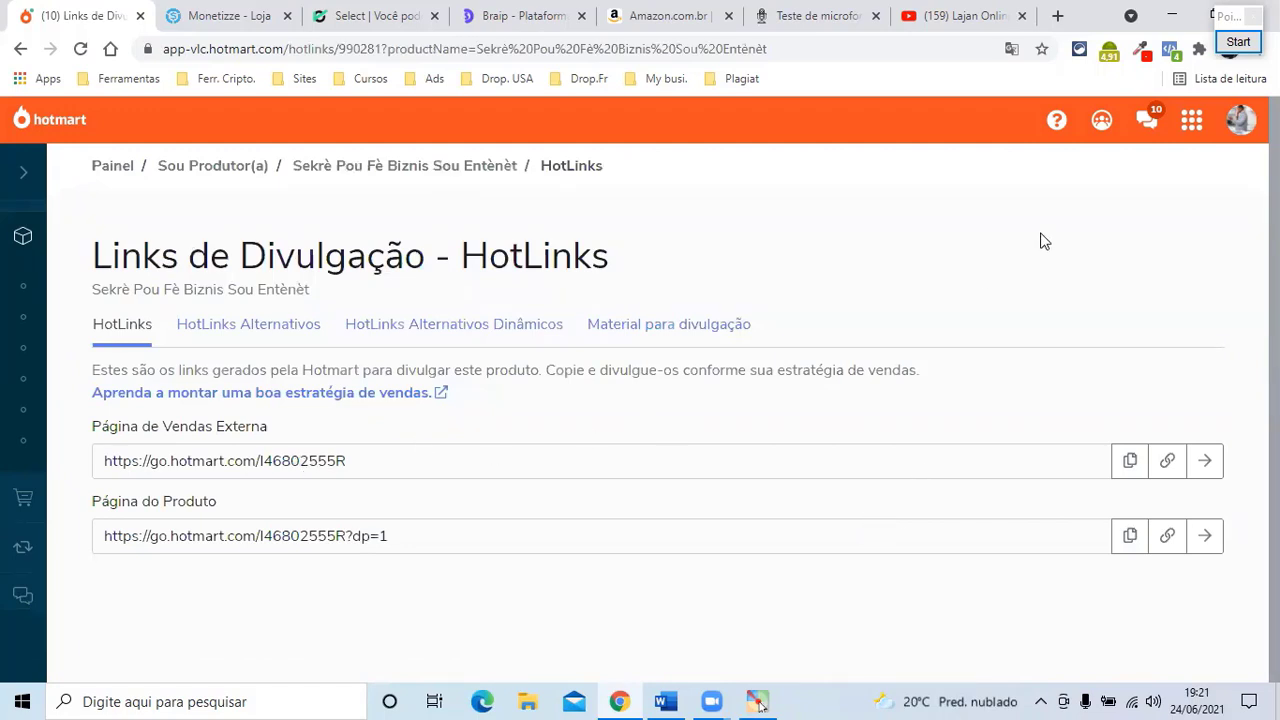
Step: Annotate the screen with a red arrow pointing at the link-shortening option of the Página de Vendas Externa HotLink, and leave annotation mode
{"action": "left_click", "coordinate": [1238, 41]}
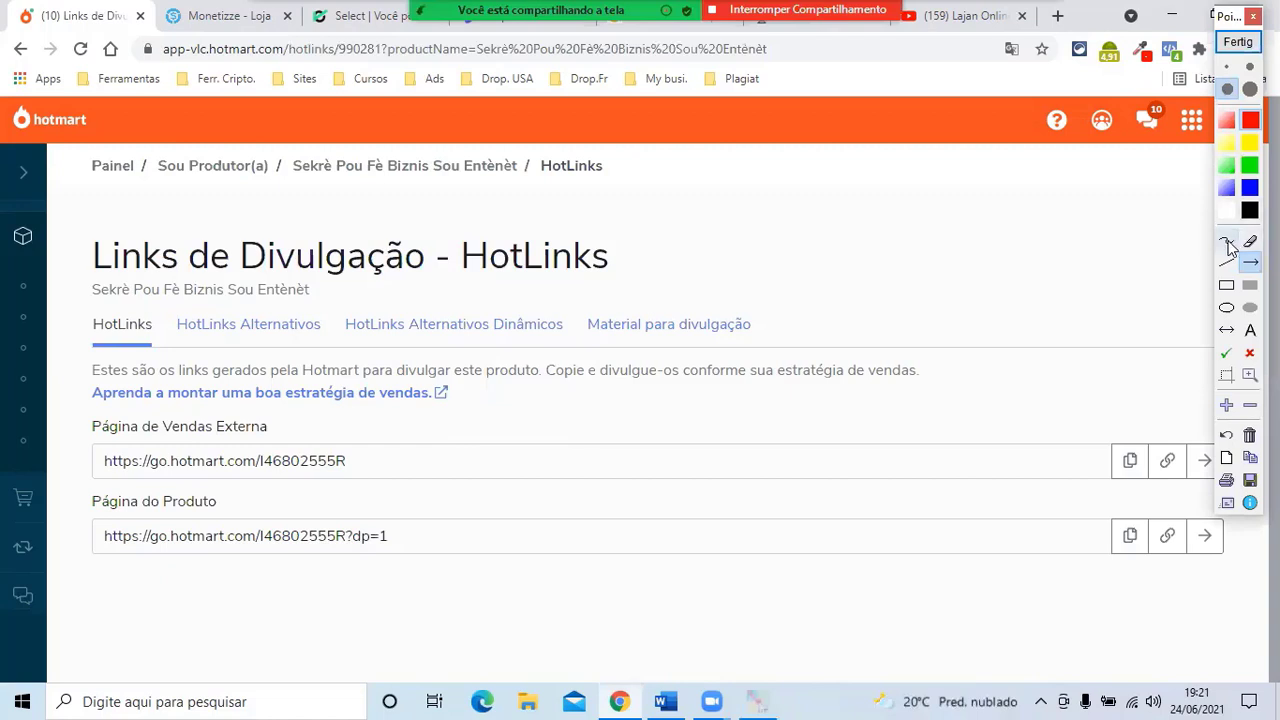
{"action": "left_click_drag", "start_coordinate": [1155, 357], "coordinate": [1168, 436]}
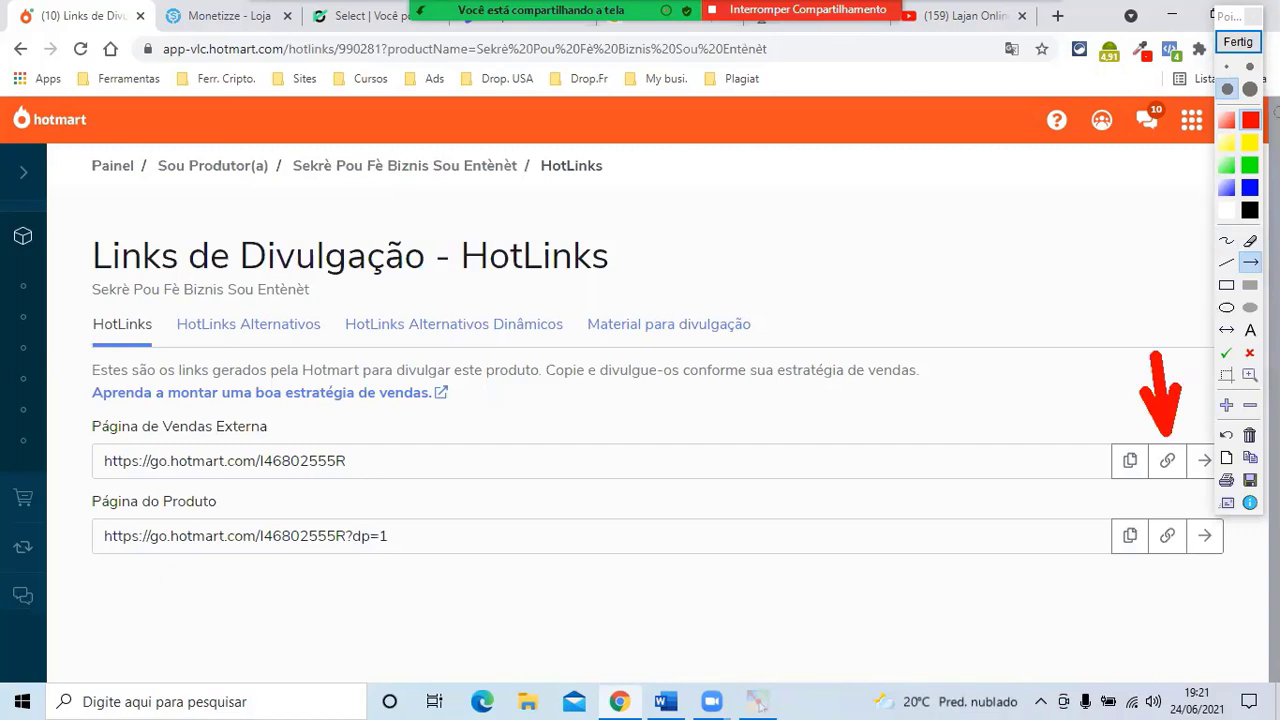
{"action": "left_click", "coordinate": [1240, 43]}
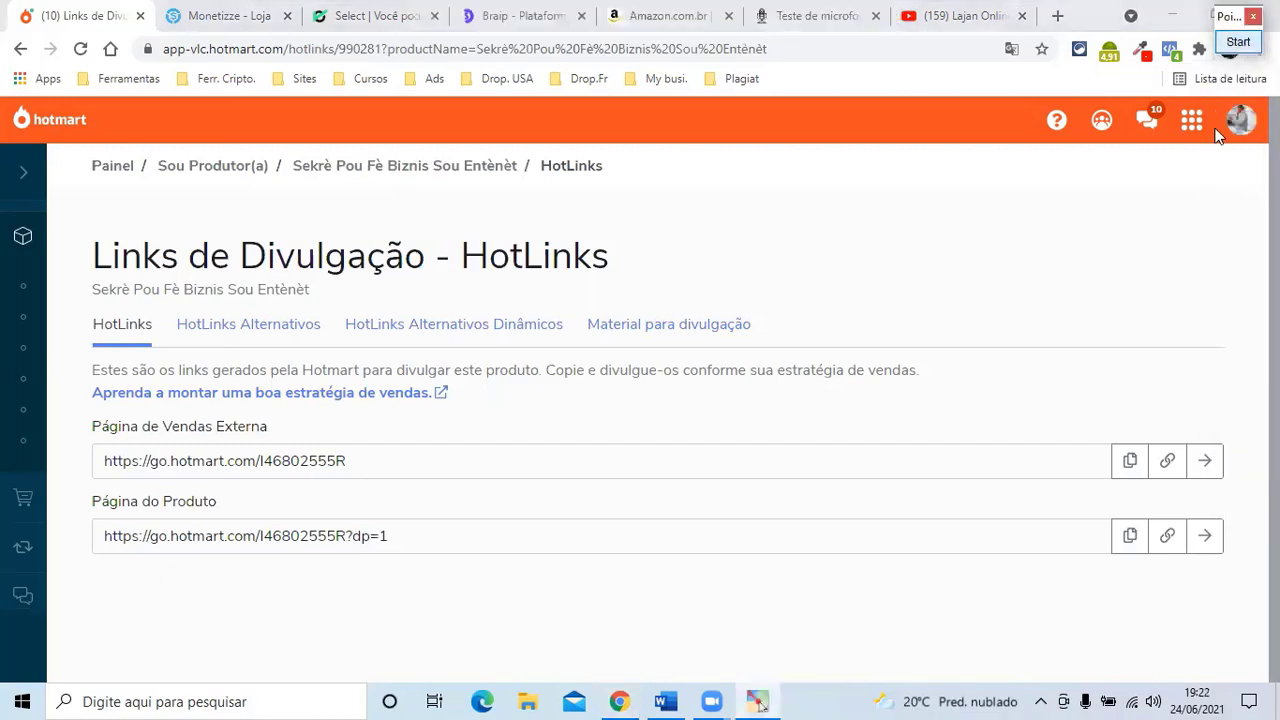
Step: Open the link-shortening form for the Página de Vendas Externa HotLink
{"action": "left_click", "coordinate": [1169, 466]}
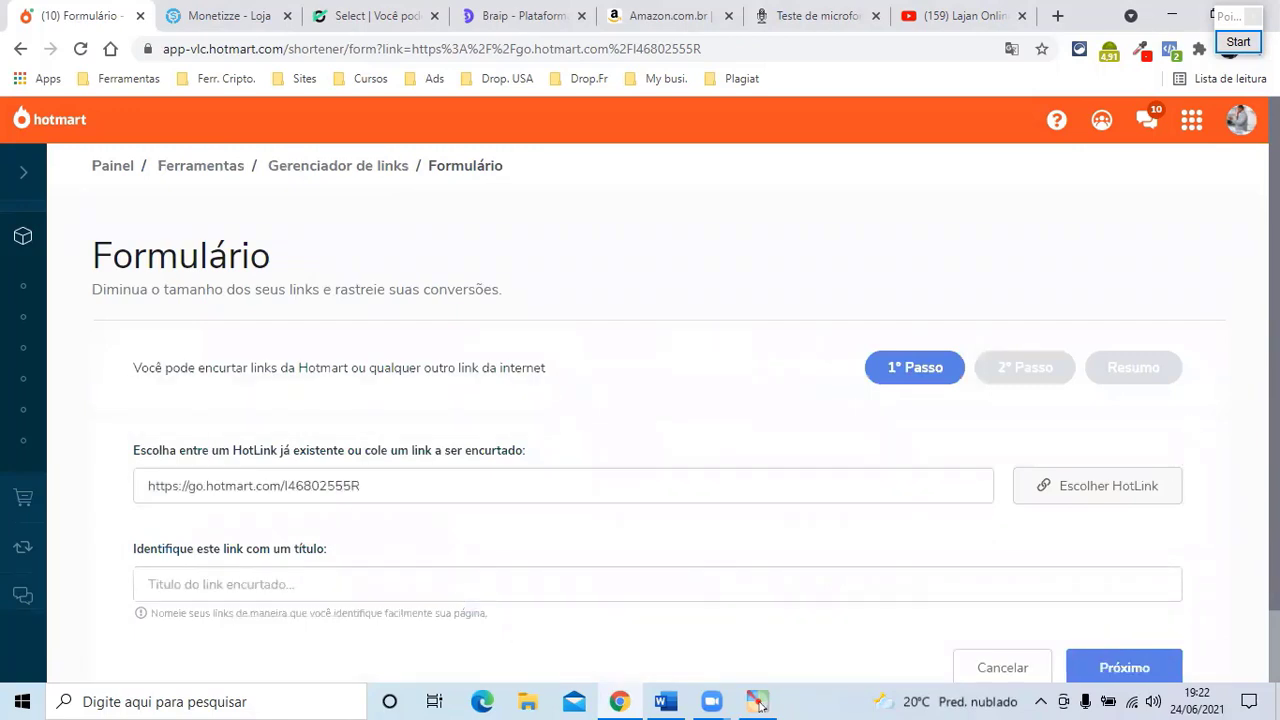
{"action": "key", "text": "Down"}
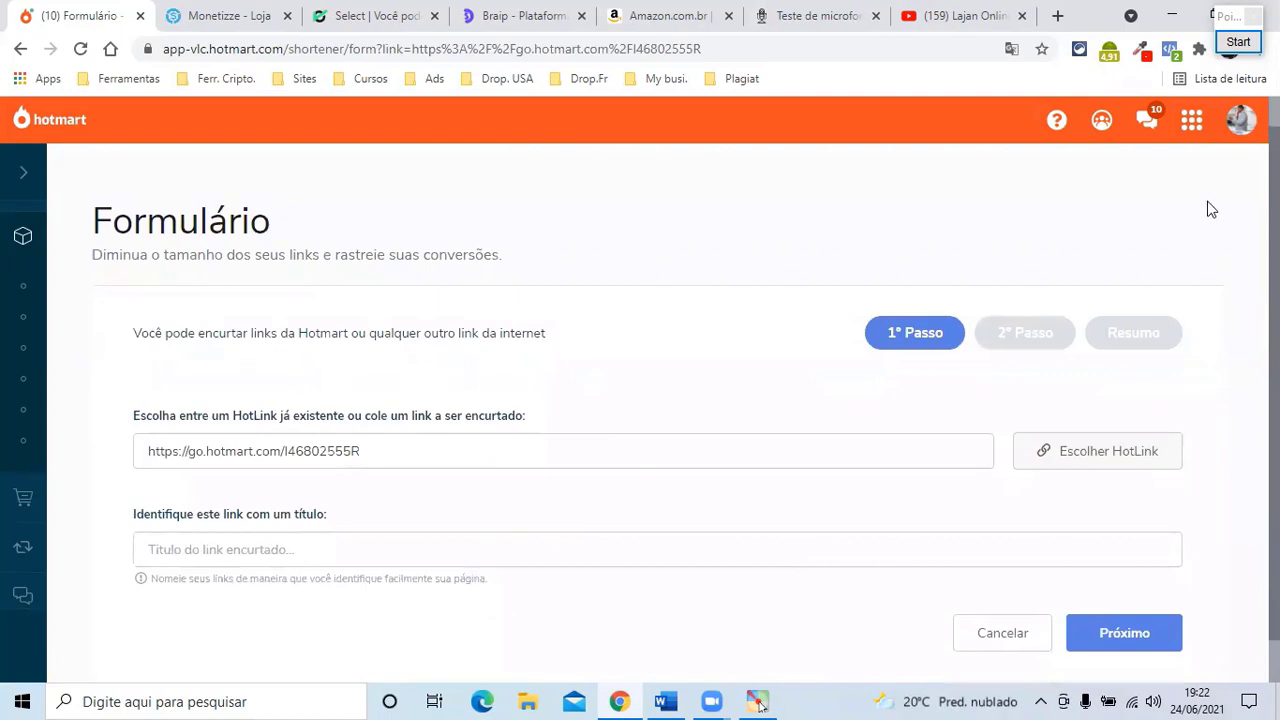
Step: Annotate the form with red arrows pointing at the link to shorten and at Escolher HotLink, and leave annotation mode
{"action": "left_click", "coordinate": [1238, 44]}
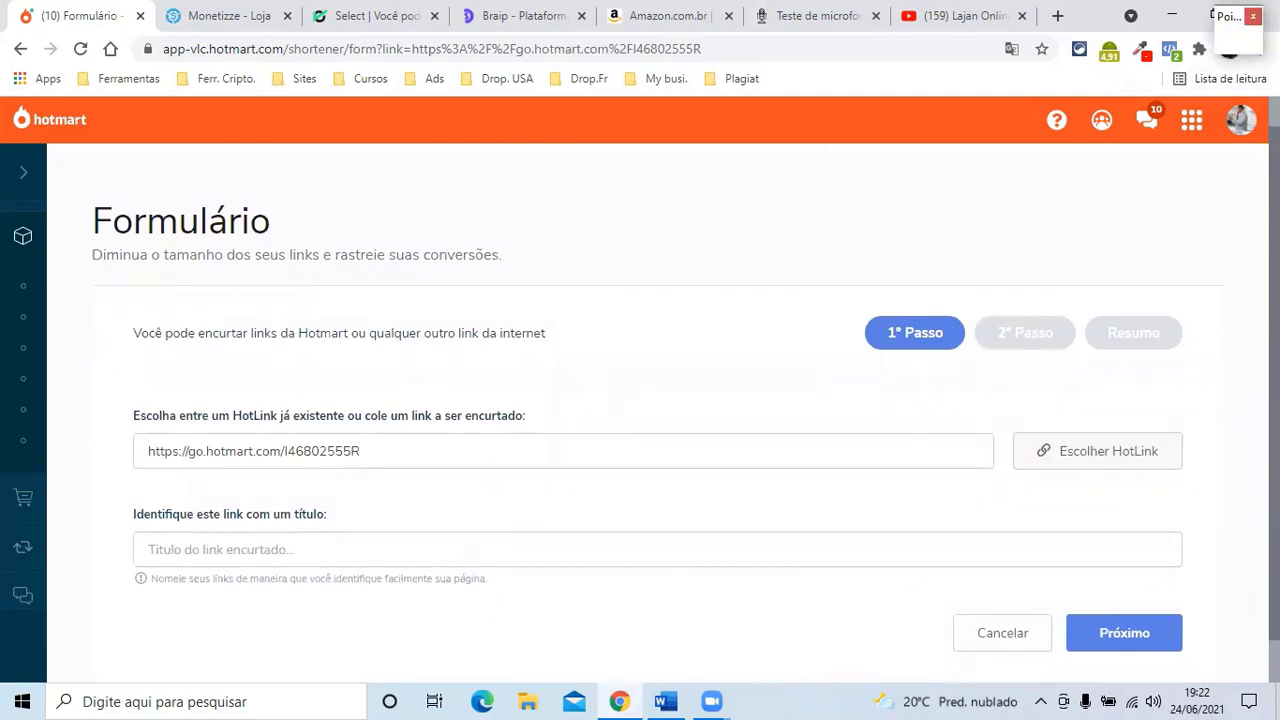
{"action": "left_click", "coordinate": [1240, 48]}
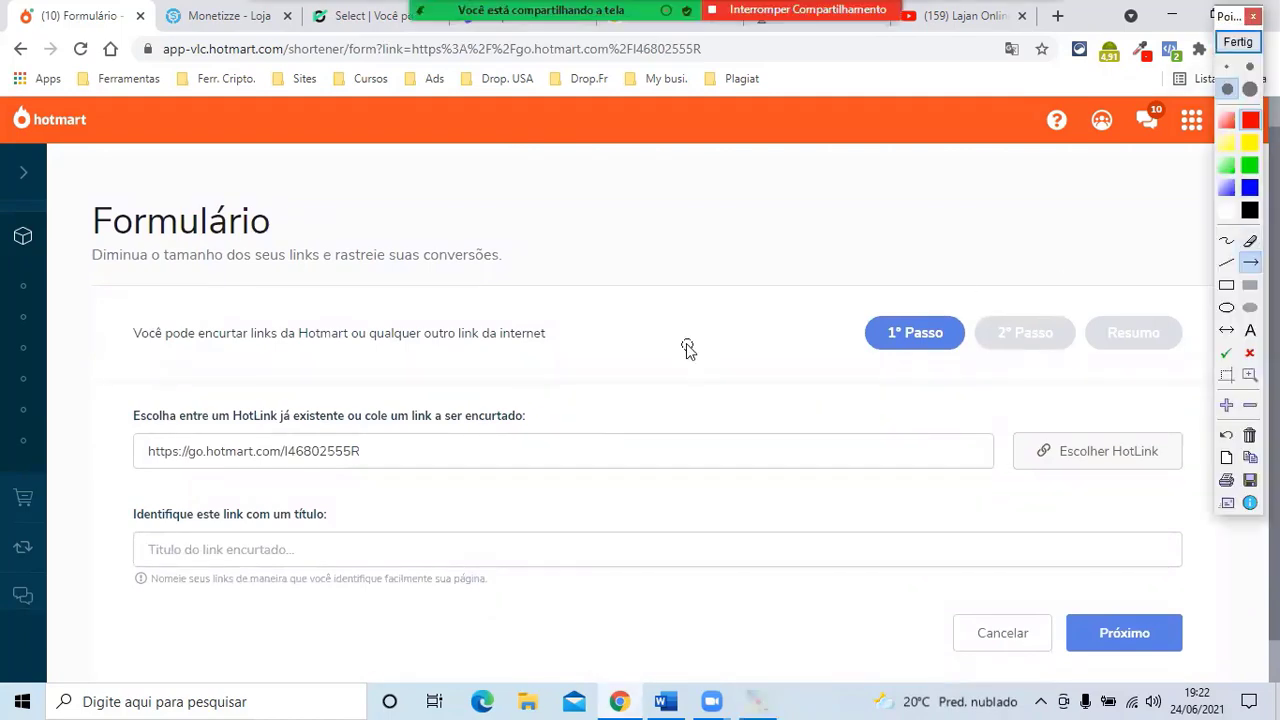
{"action": "left_click_drag", "start_coordinate": [438, 381], "coordinate": [303, 440]}
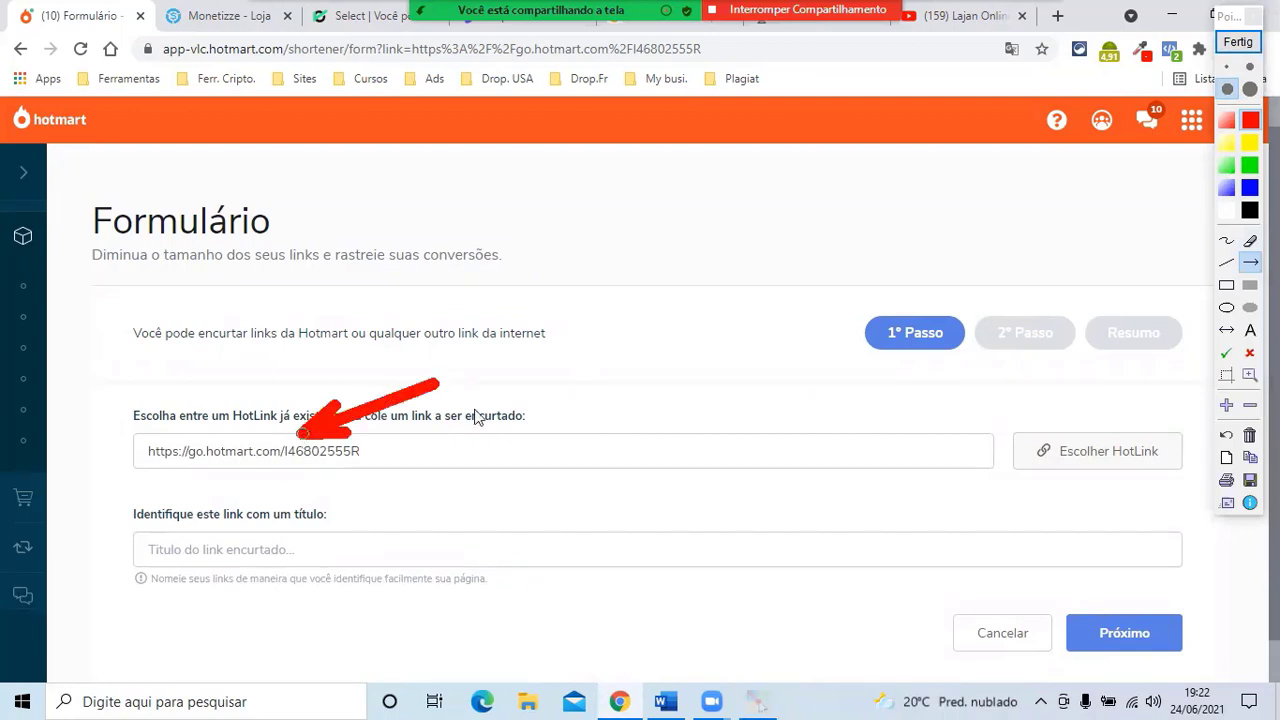
{"action": "left_click_drag", "start_coordinate": [1032, 392], "coordinate": [1065, 431]}
{"action": "left_click_drag", "start_coordinate": [1064, 429], "coordinate": [1065, 431]}
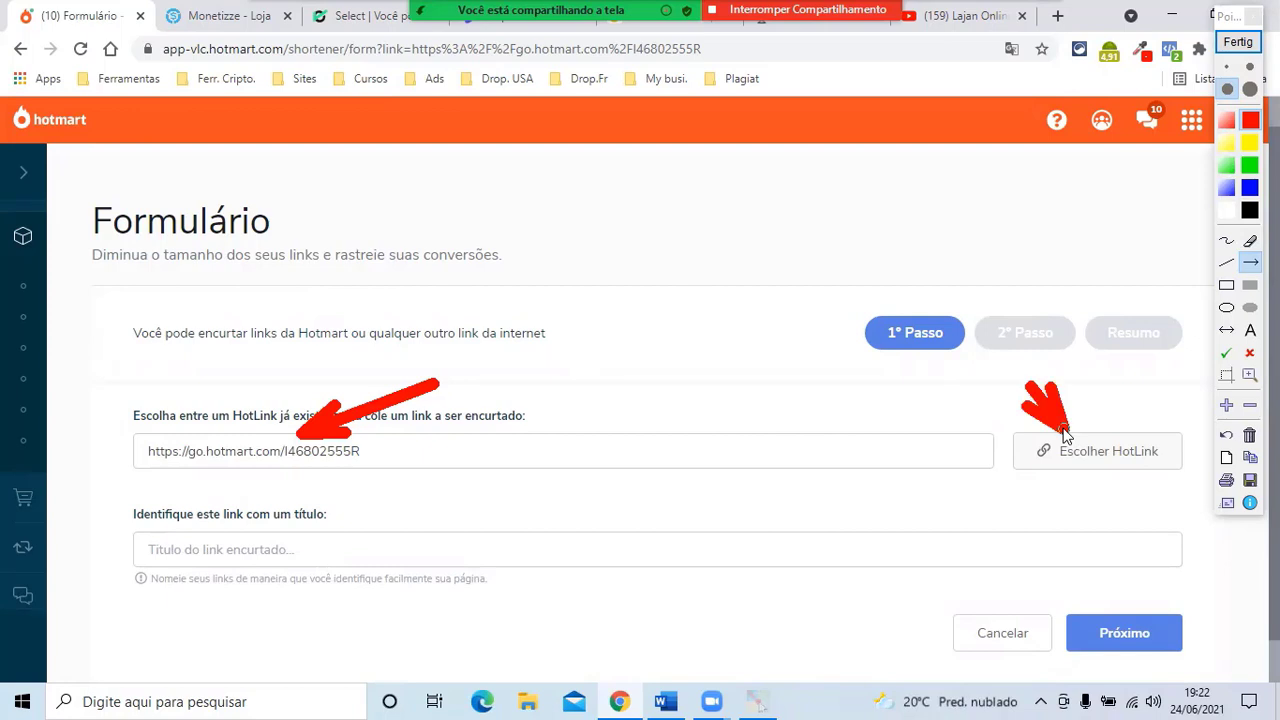
{"action": "left_click", "coordinate": [1237, 42]}
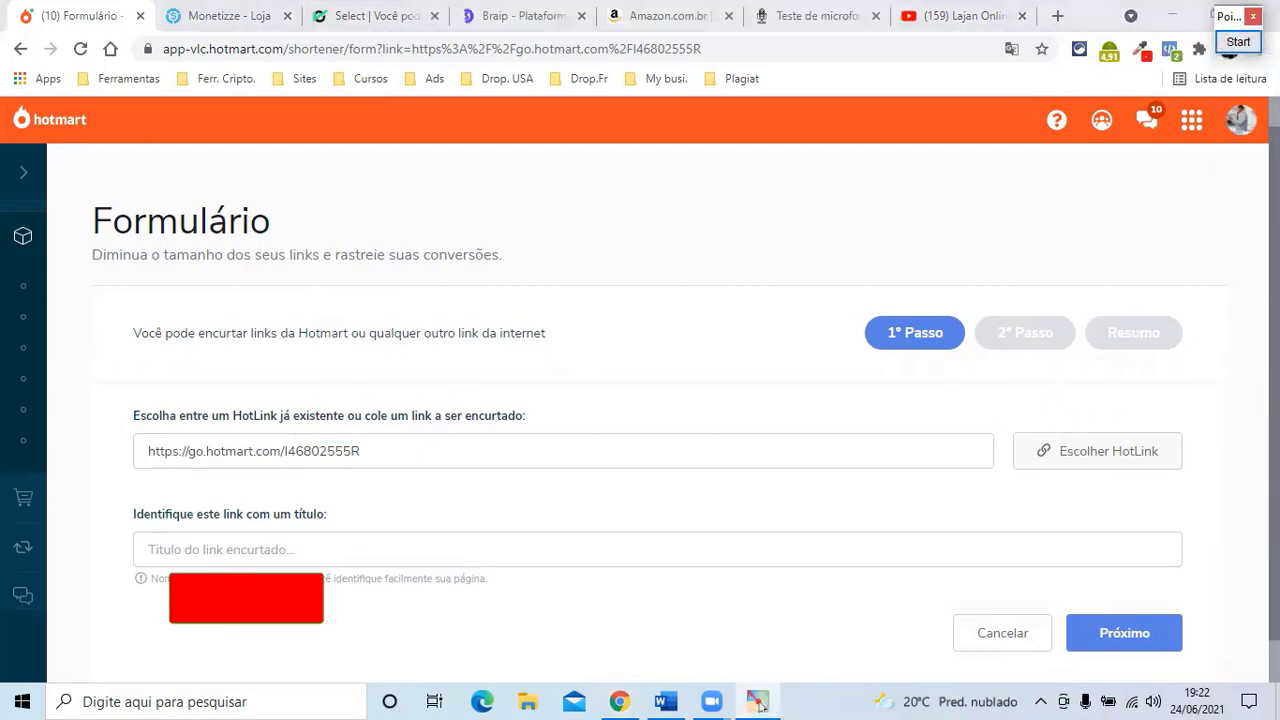
Step: Choose the Página de Vendas HotLink of the product Sekrè Pou Fè Biznis Sou Entènèt as the link to shorten
{"action": "left_click", "coordinate": [1088, 458]}
{"action": "left_click", "coordinate": [1088, 458]}
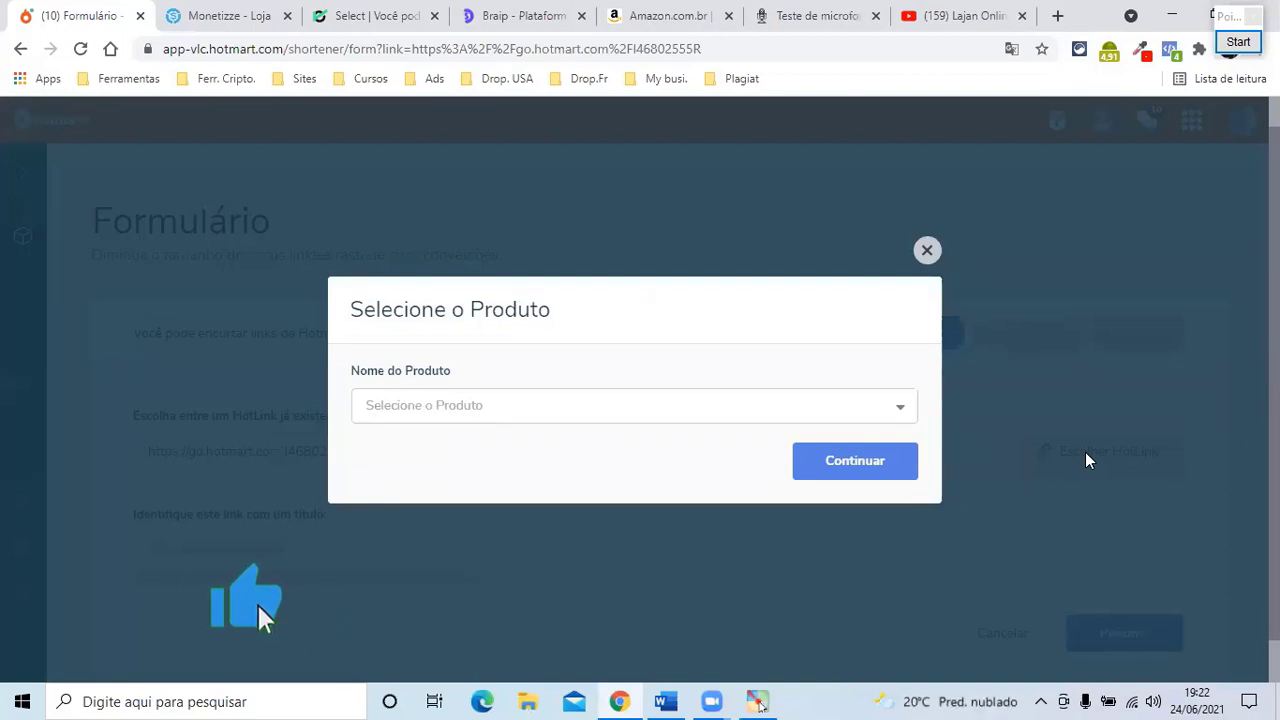
{"action": "left_click", "coordinate": [902, 413]}
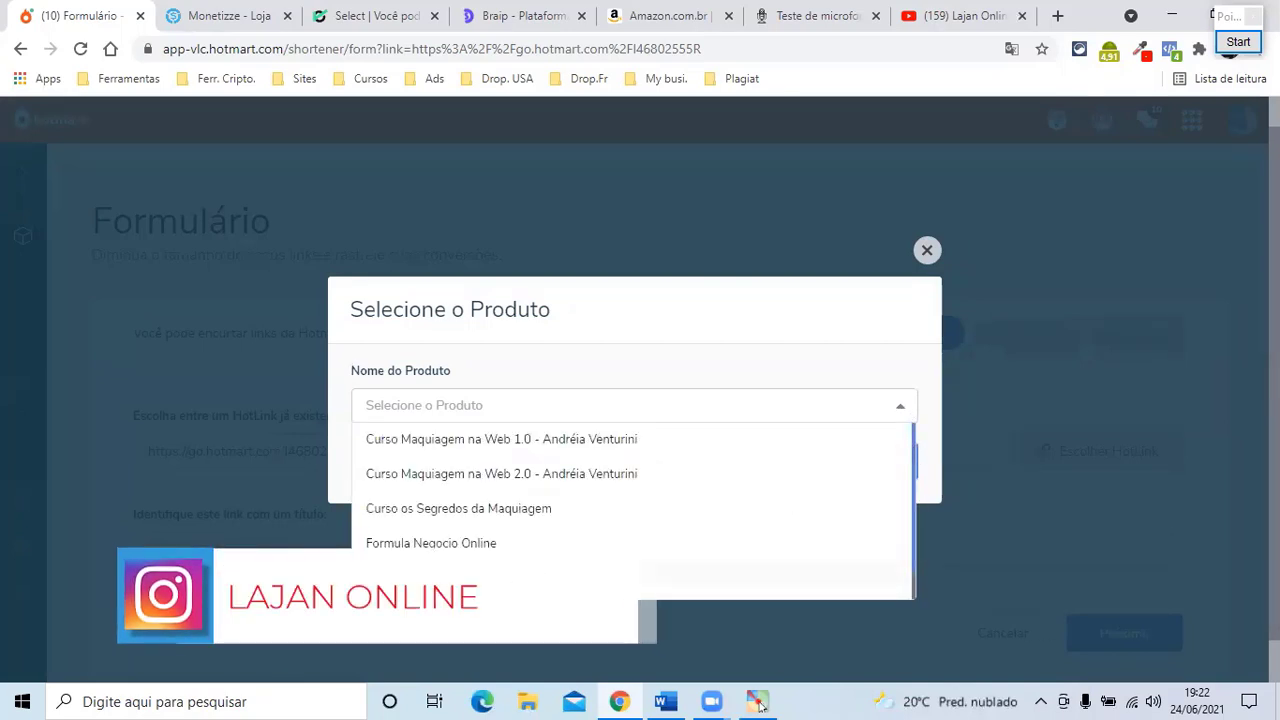
{"action": "left_click", "coordinate": [760, 577]}
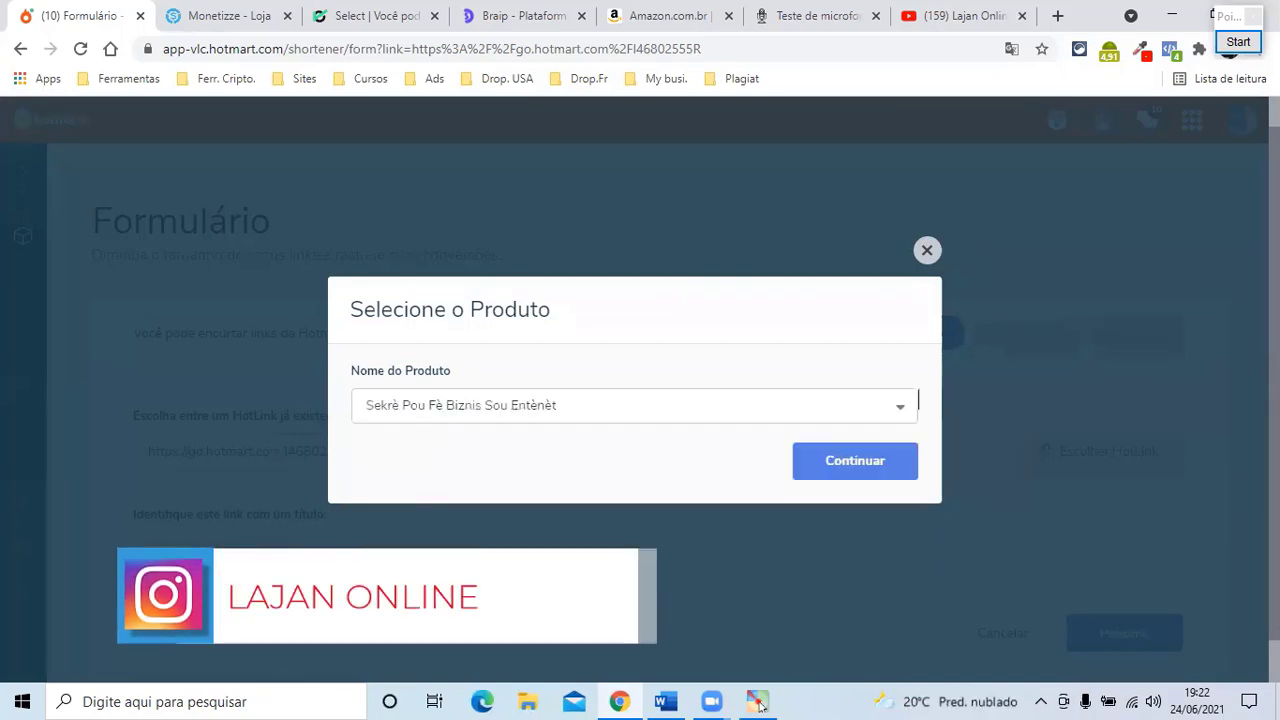
{"action": "left_click", "coordinate": [884, 475]}
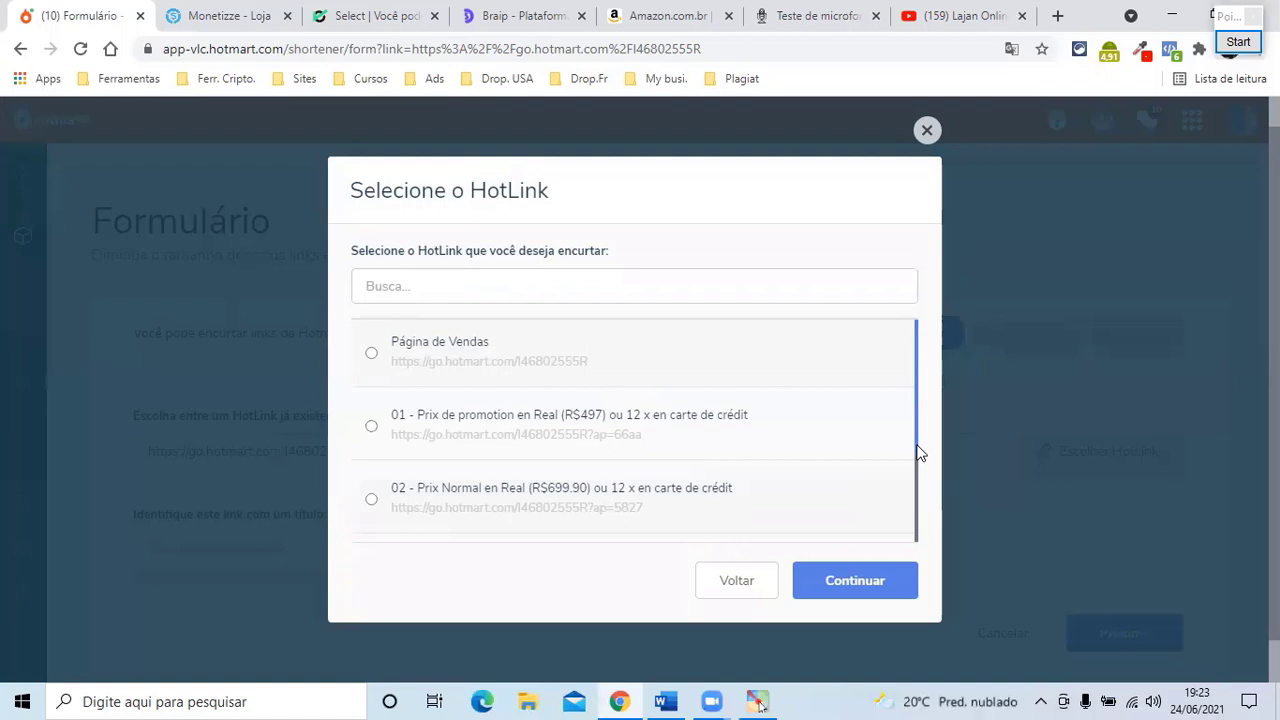
{"action": "left_click", "coordinate": [370, 355]}
{"action": "left_click", "coordinate": [858, 582]}
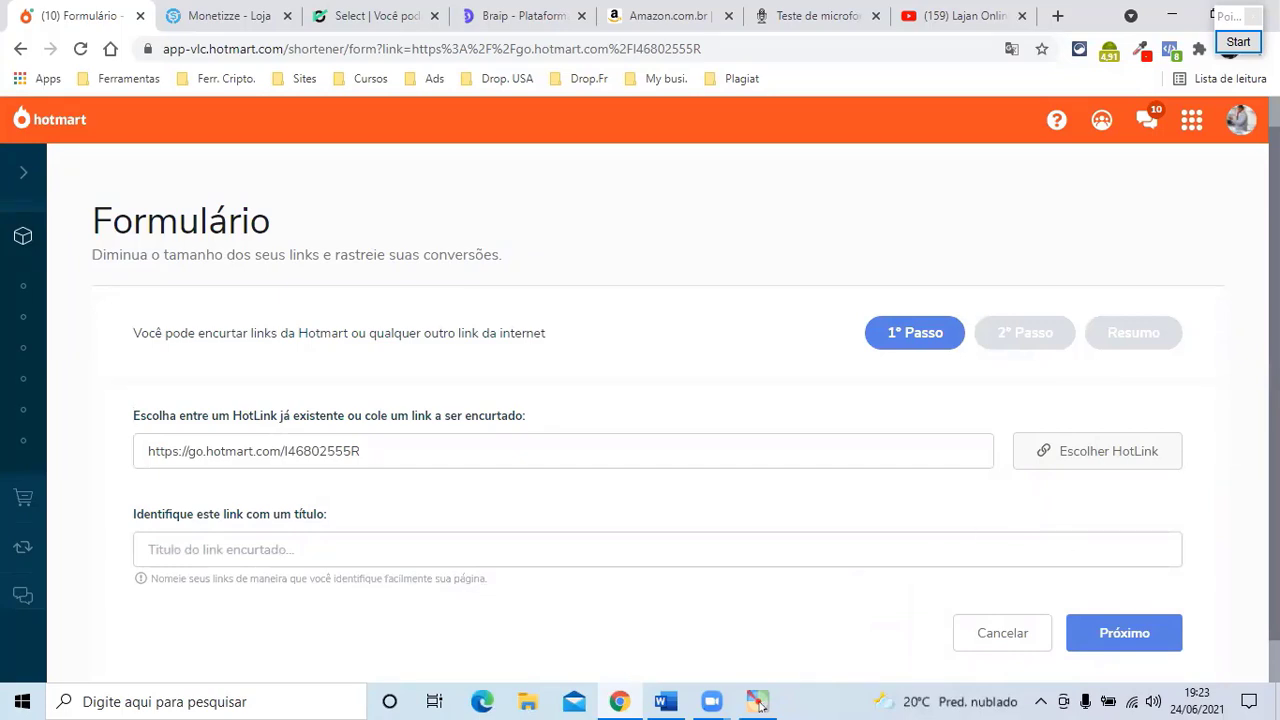
Step: Title the shortened link SDK and proceed to the form's second step
{"action": "scroll", "coordinate": [1218, 480], "scroll_direction": "down", "scroll_amount": 1}
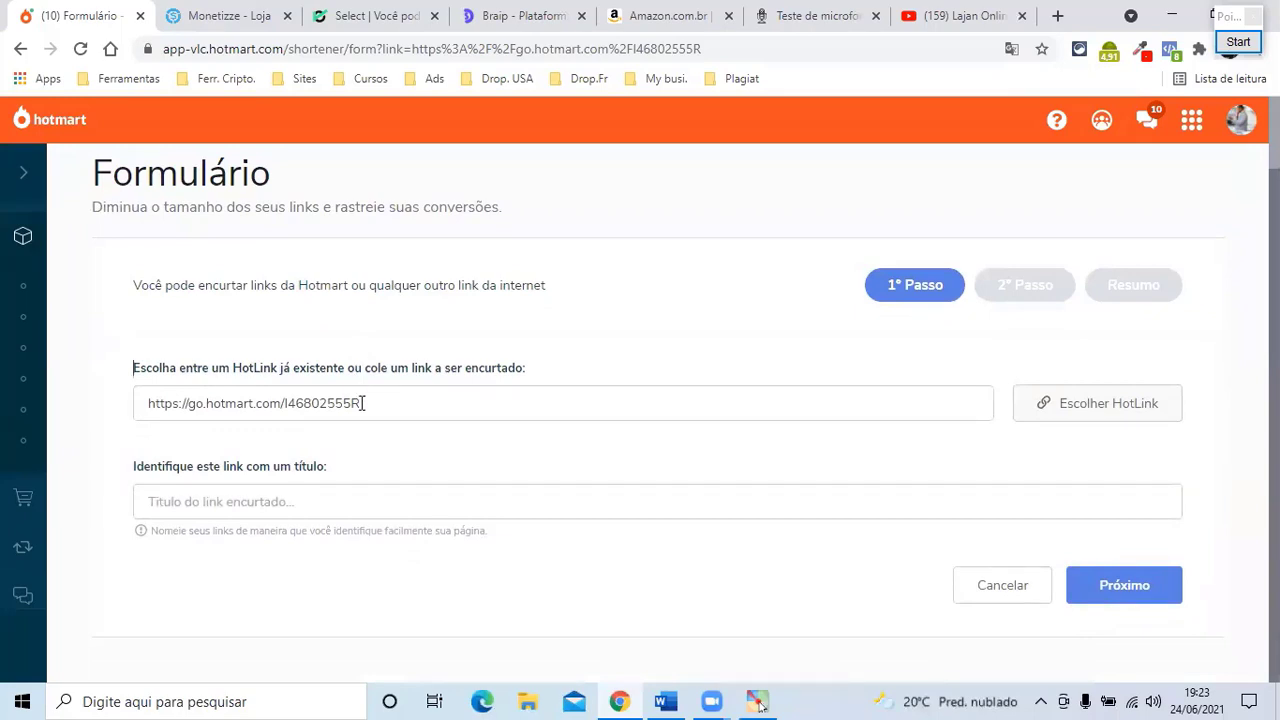
{"action": "left_click", "coordinate": [1124, 592]}
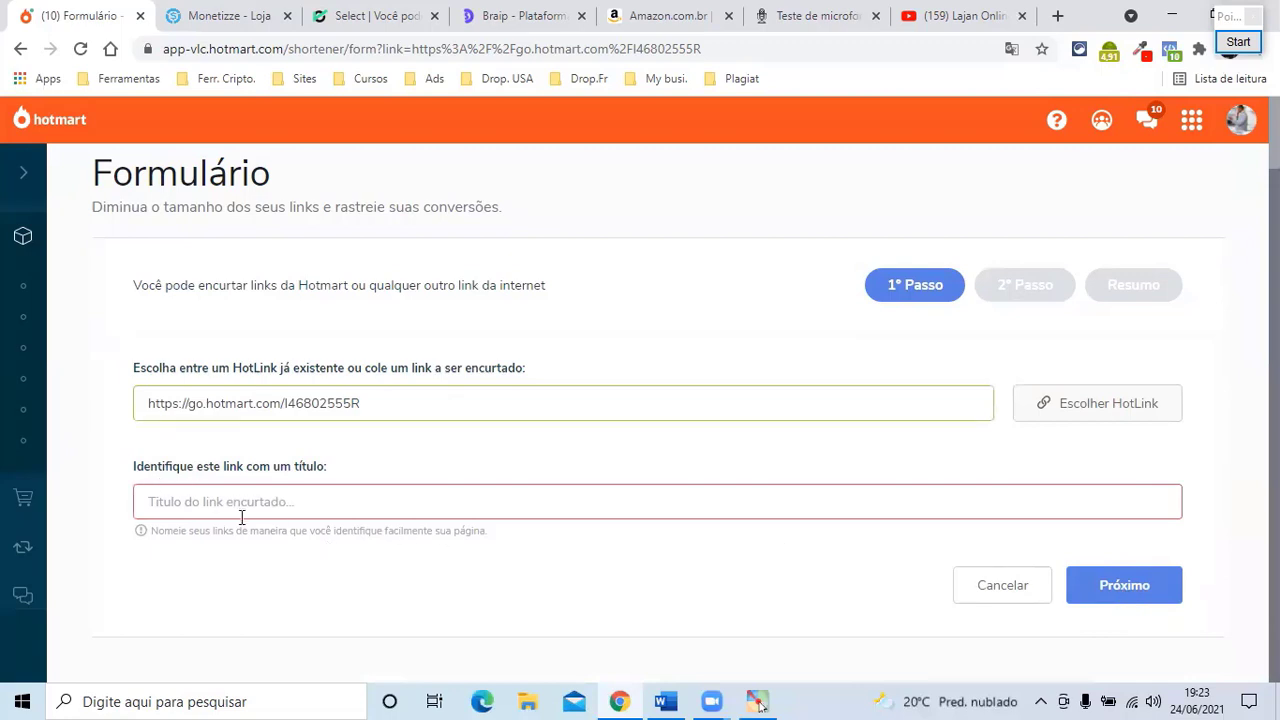
{"action": "left_click", "coordinate": [204, 505]}
{"action": "type", "text": "S"}
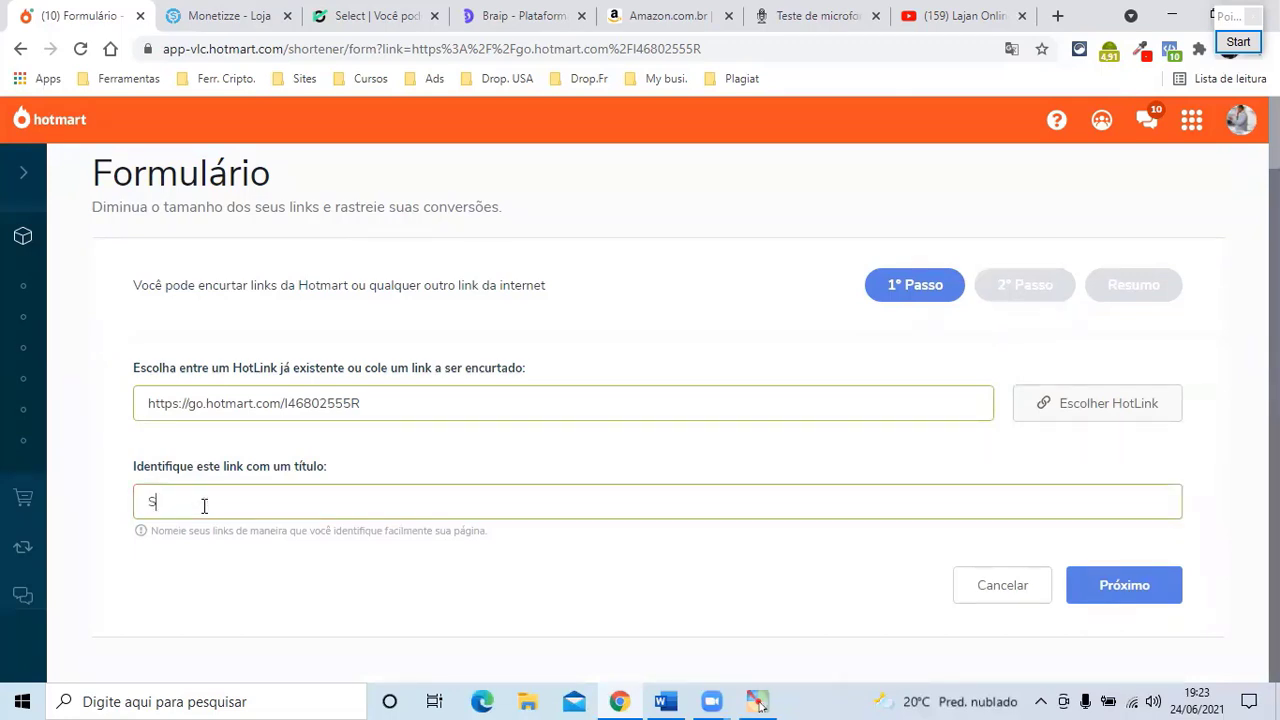
{"action": "type", "text": "DK"}
{"action": "left_click", "coordinate": [1122, 604]}
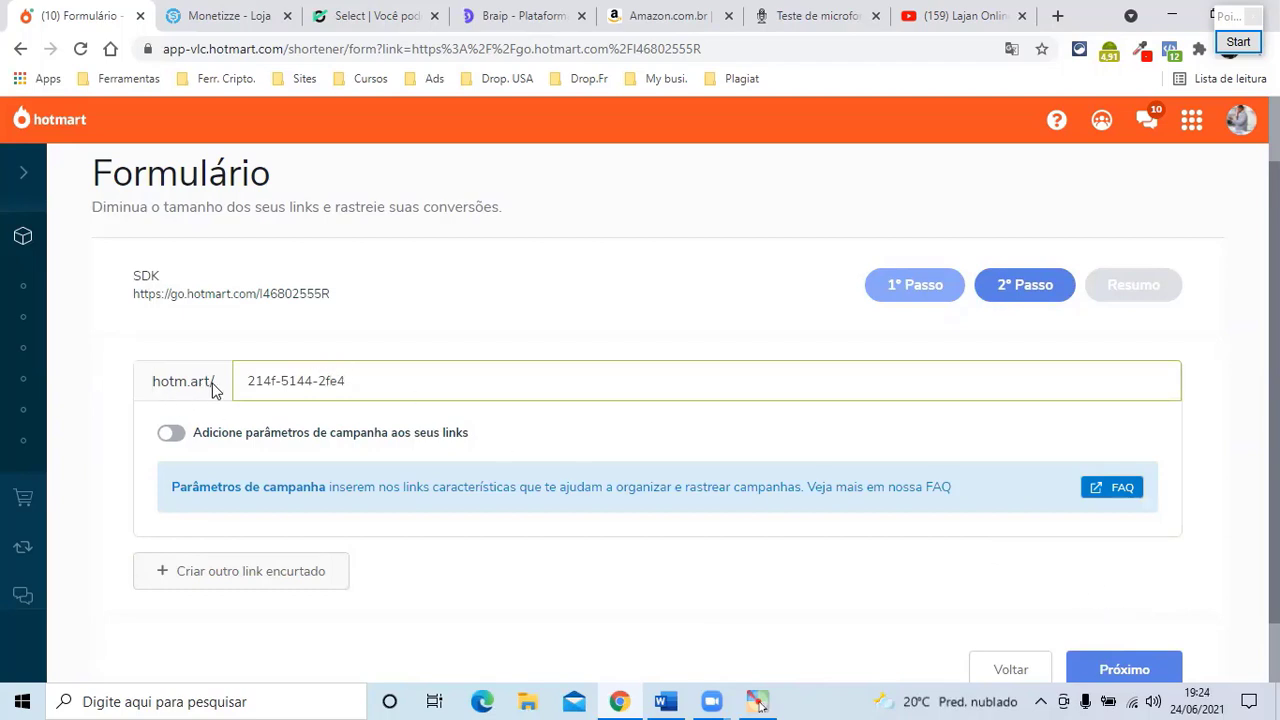
Step: Replace the suggested hotm.art ending with sekre-pou-fe-business-sou-entenet21 and proceed to the form's summary
{"action": "left_click_drag", "start_coordinate": [350, 381], "coordinate": [246, 380]}
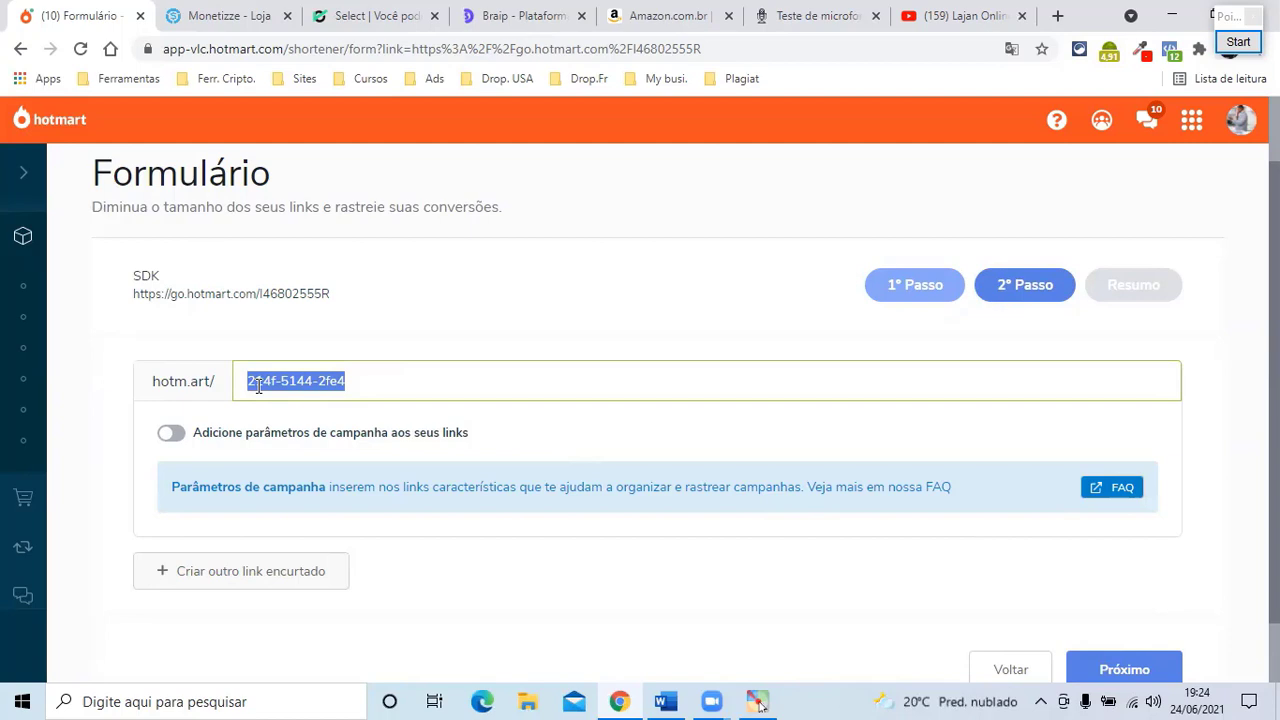
{"action": "type", "text": "sekre"}
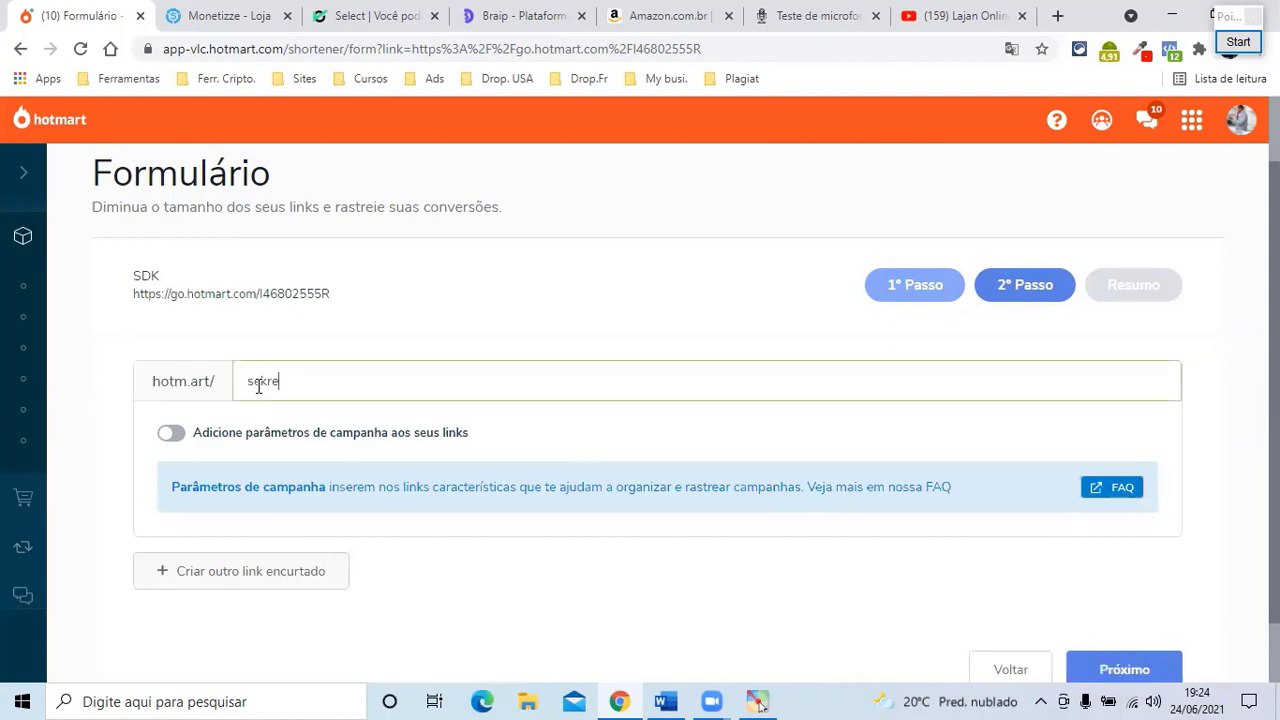
{"action": "type", "text": "-p"}
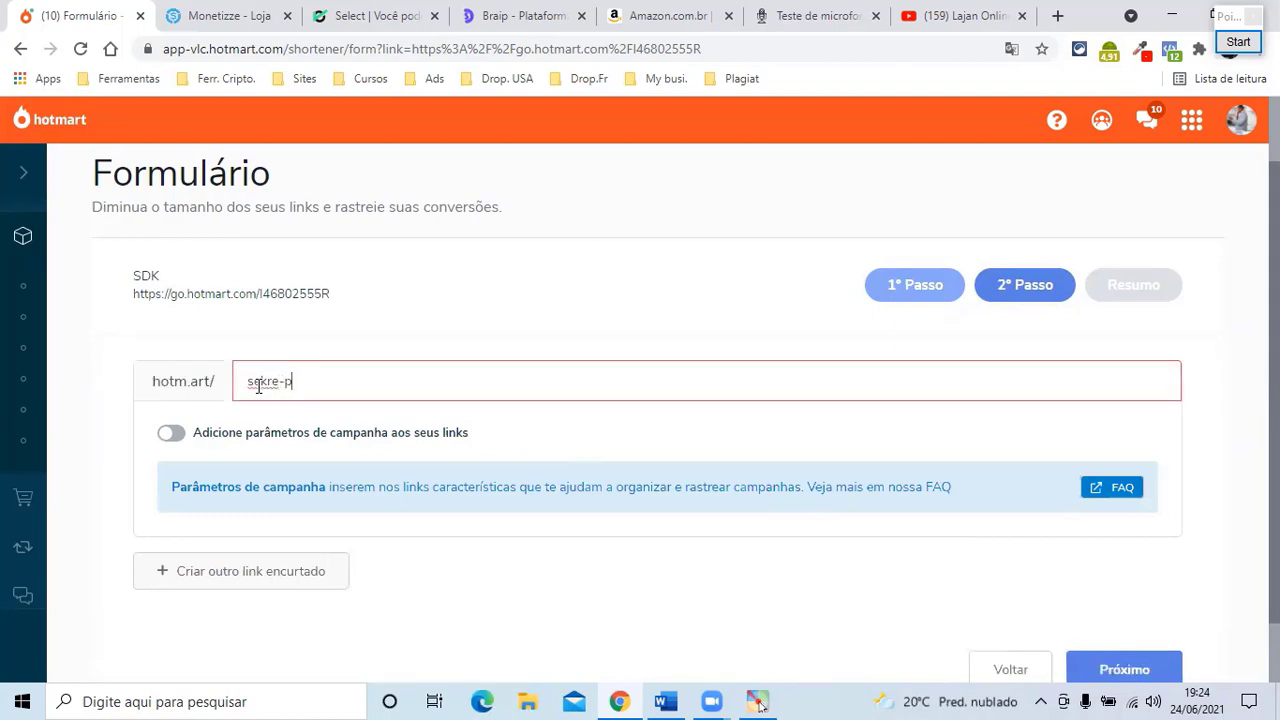
{"action": "type", "text": "ou-"}
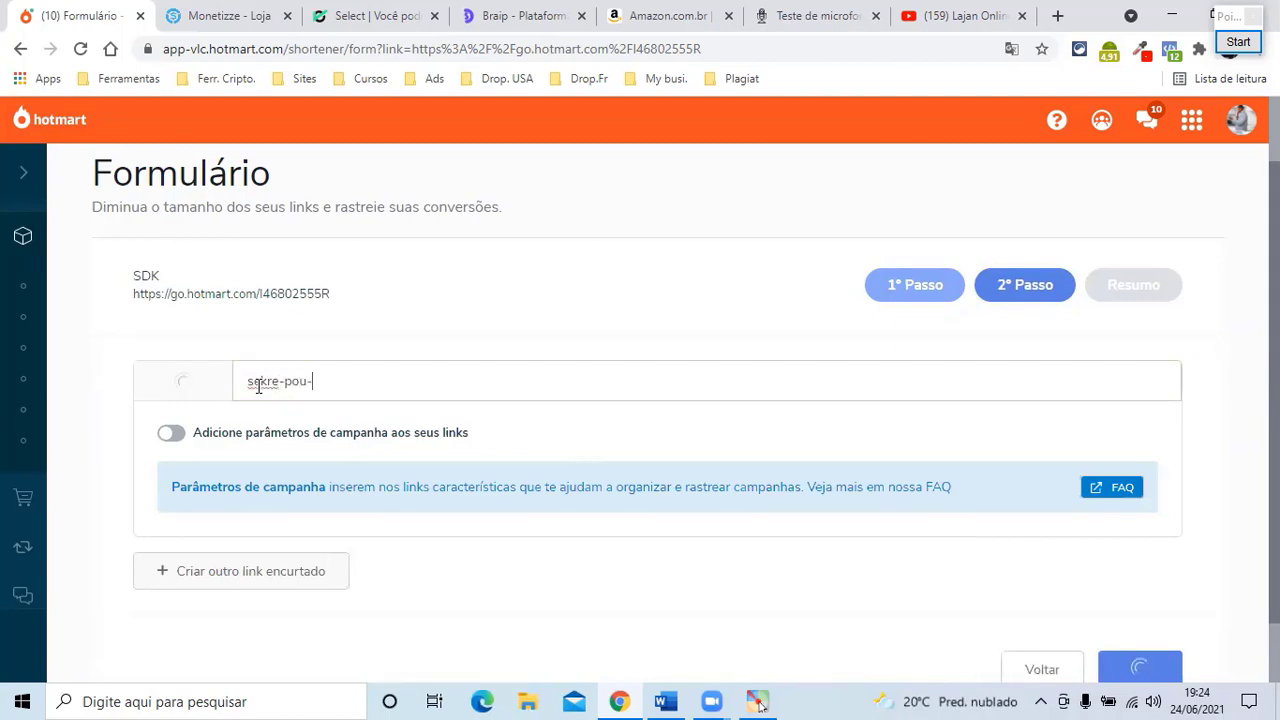
{"action": "type", "text": "fe-bus"}
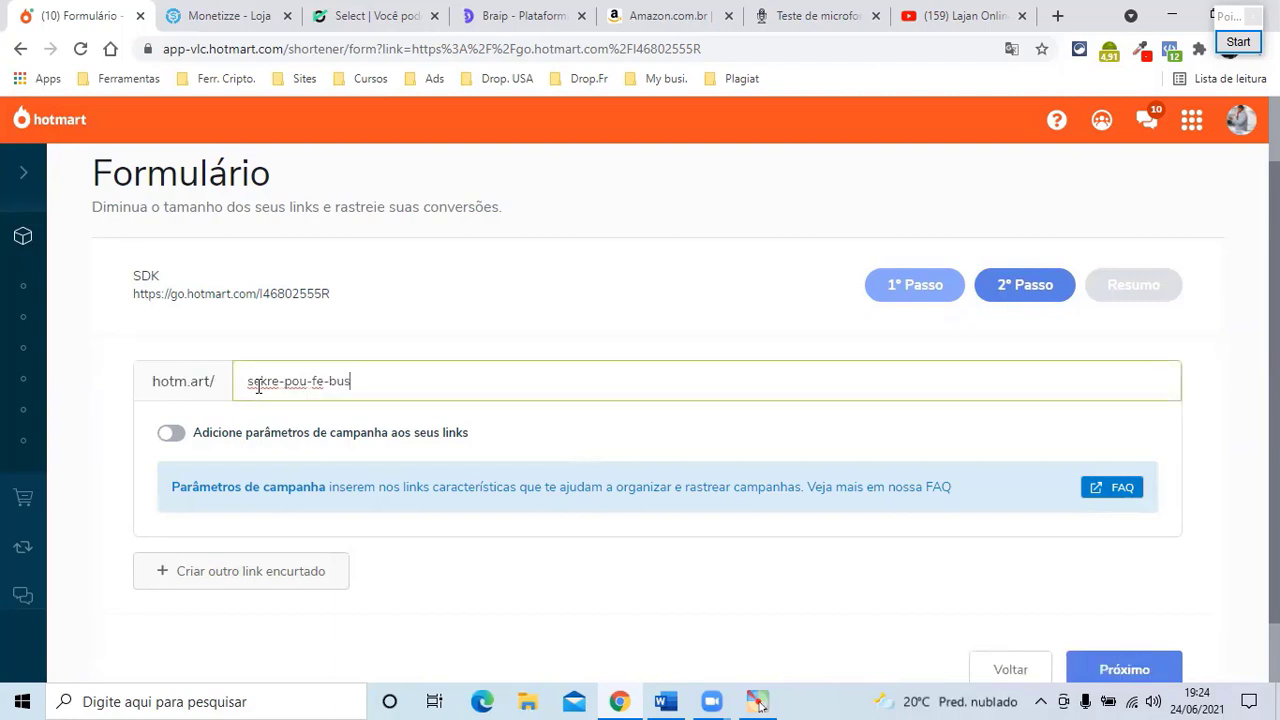
{"action": "type", "text": "iness"}
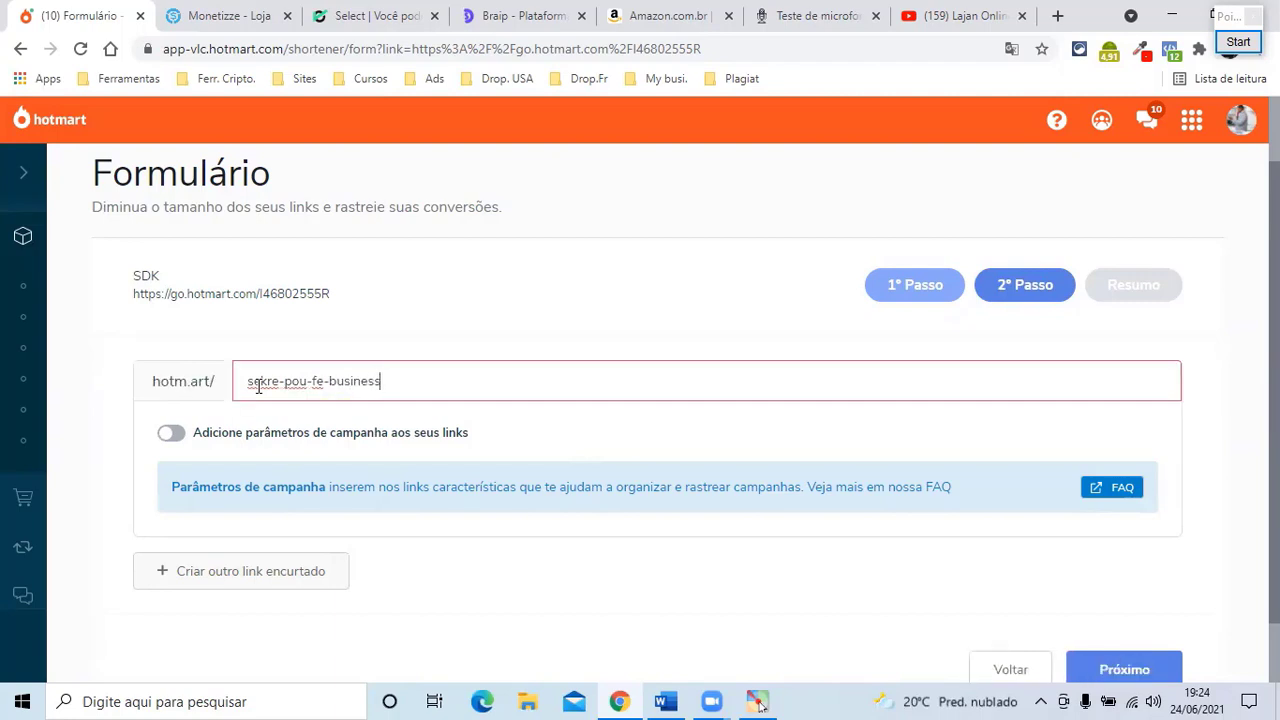
{"action": "type", "text": "-sou"}
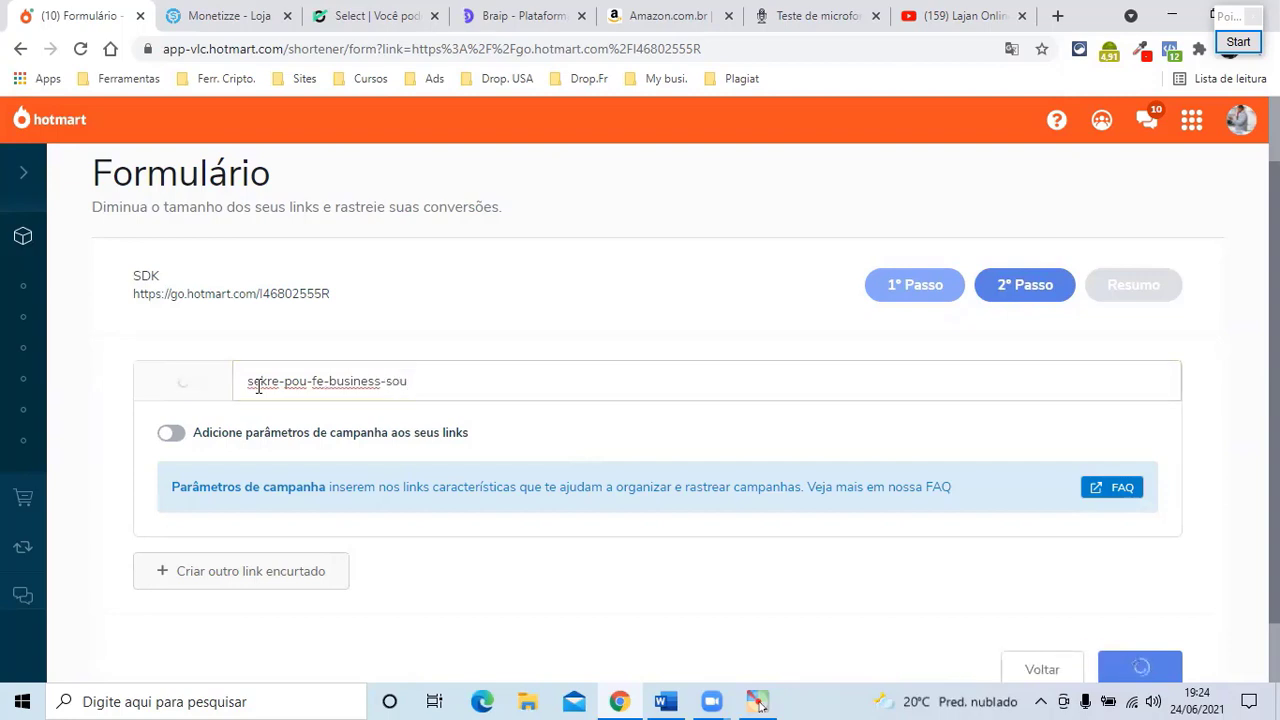
{"action": "type", "text": "-ente"}
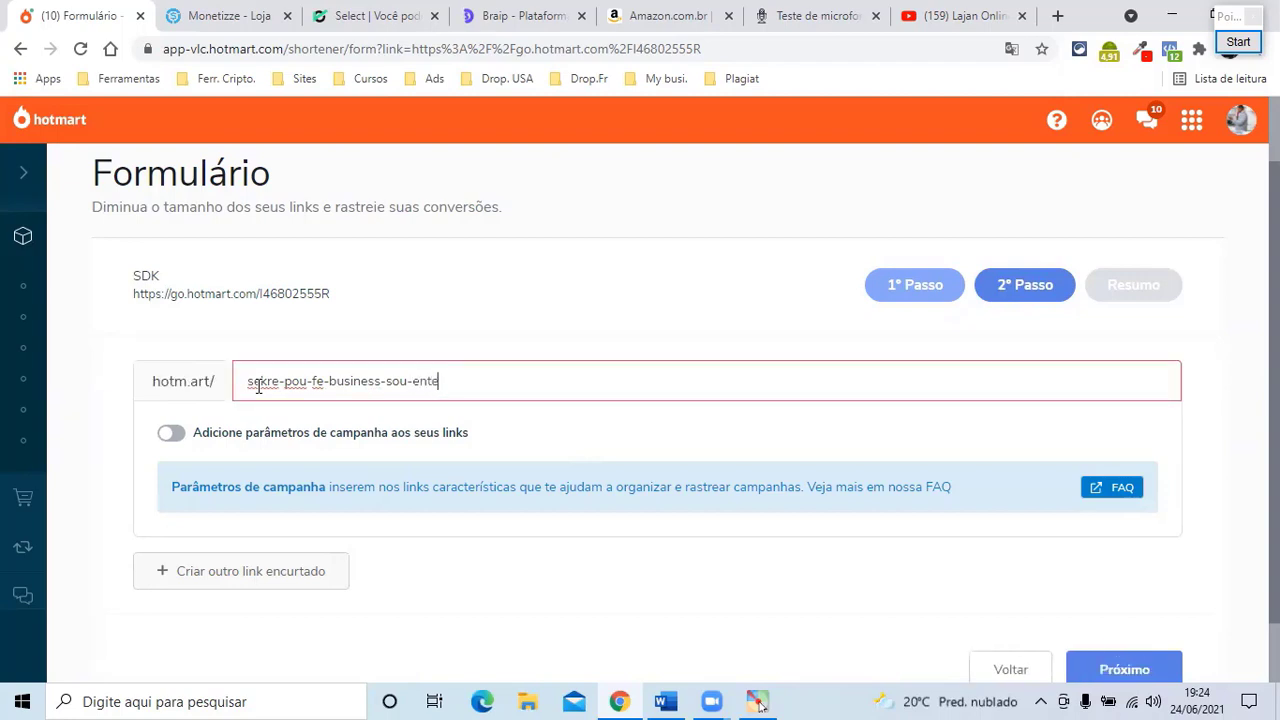
{"action": "type", "text": "n"}
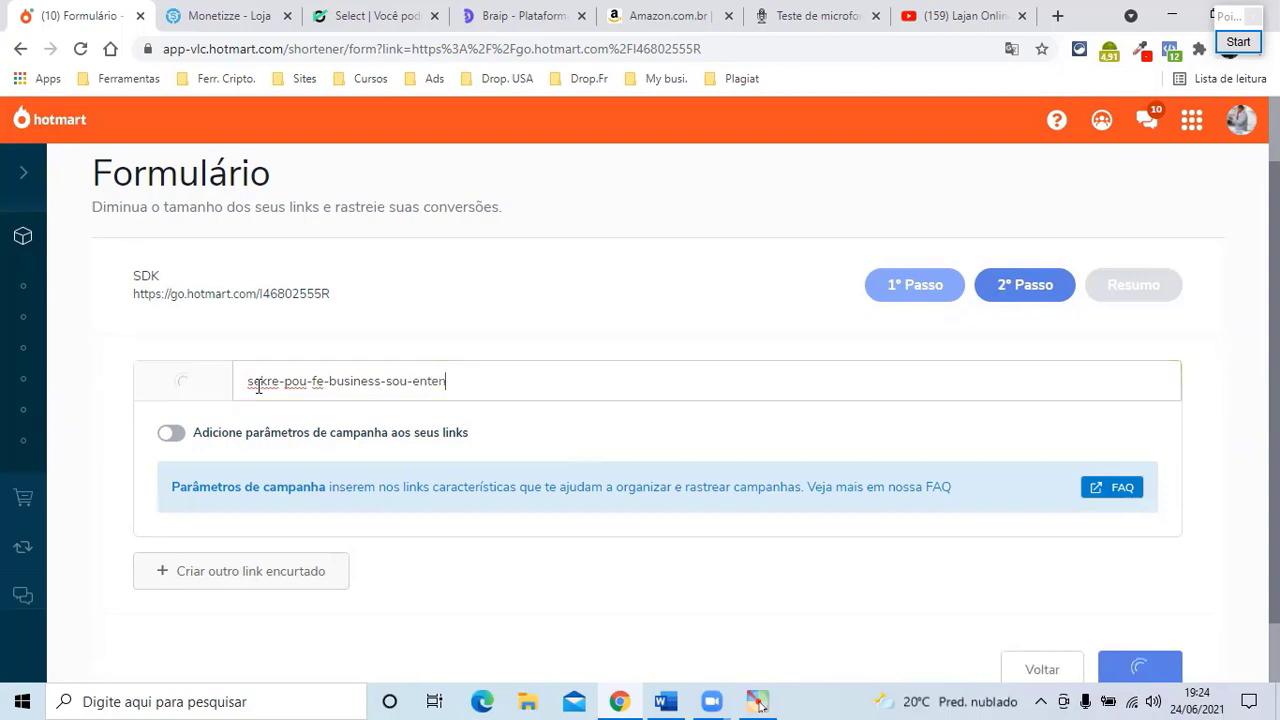
{"action": "type", "text": "et"}
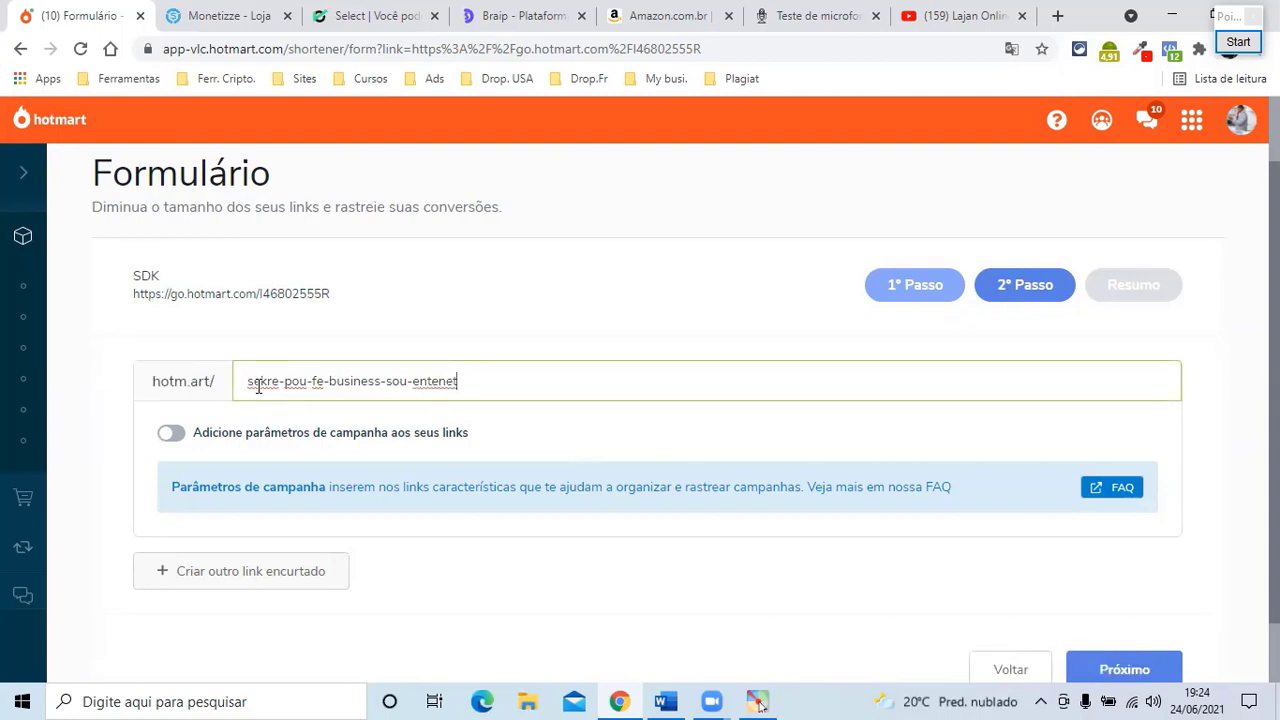
{"action": "type", "text": "21"}
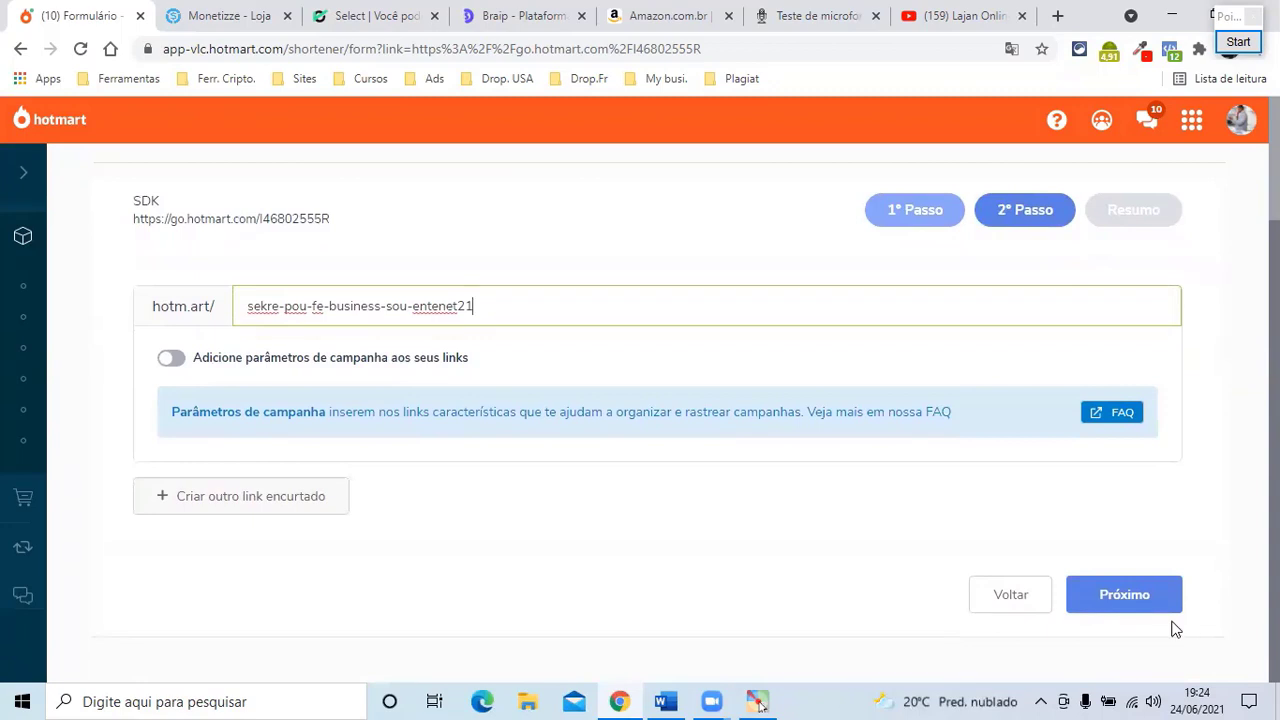
{"action": "left_click", "coordinate": [1128, 608]}
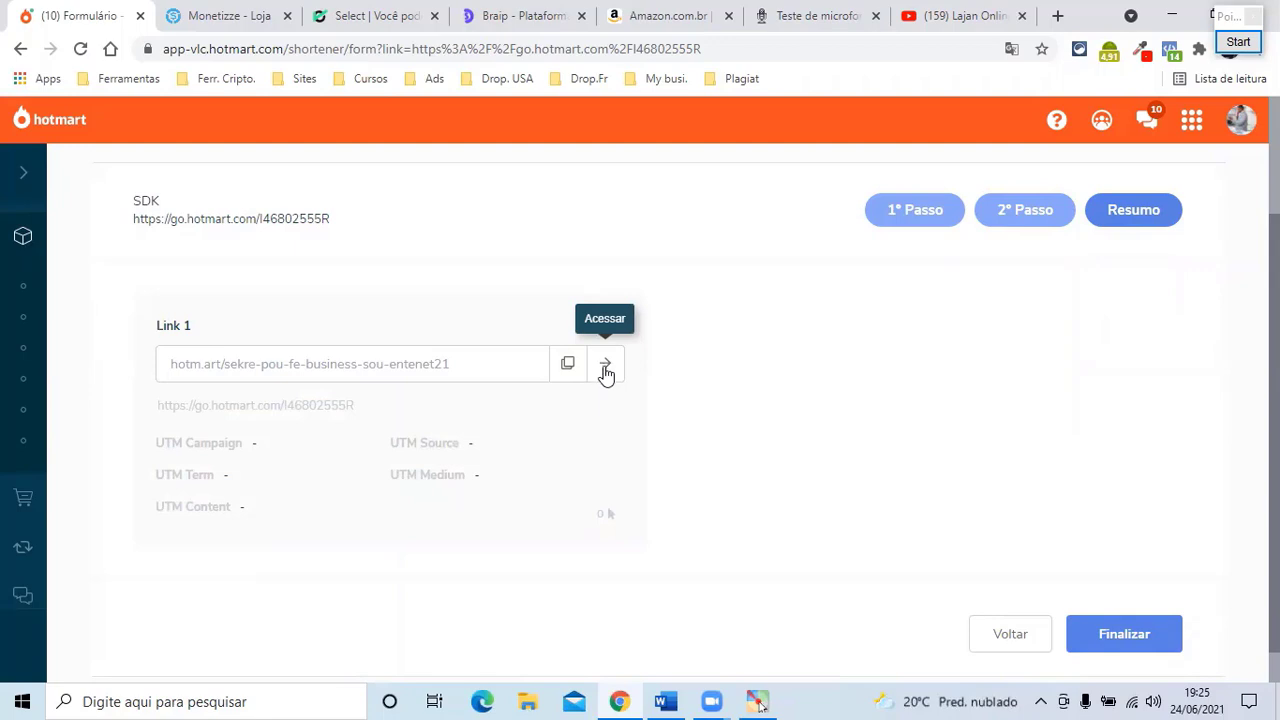
Step: Test the new shortened link by opening its sales page, and return to the Hotmart form
{"action": "left_click", "coordinate": [606, 372]}
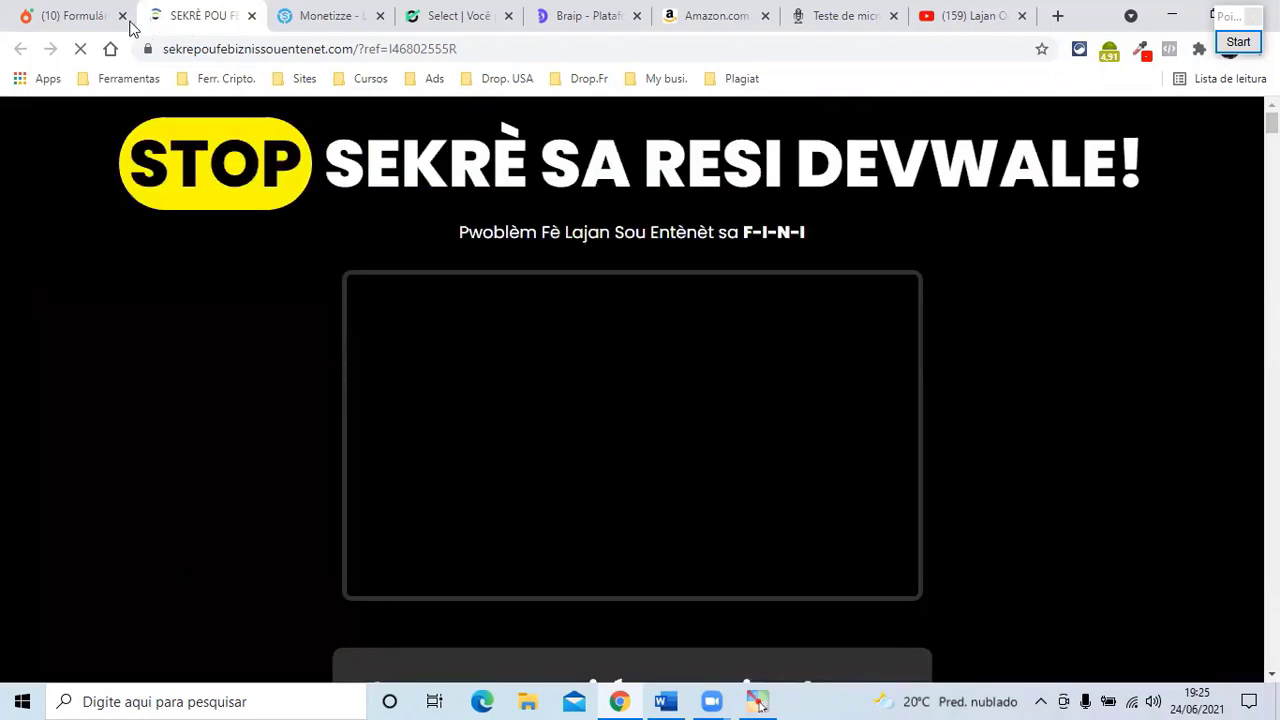
{"action": "left_click", "coordinate": [70, 15]}
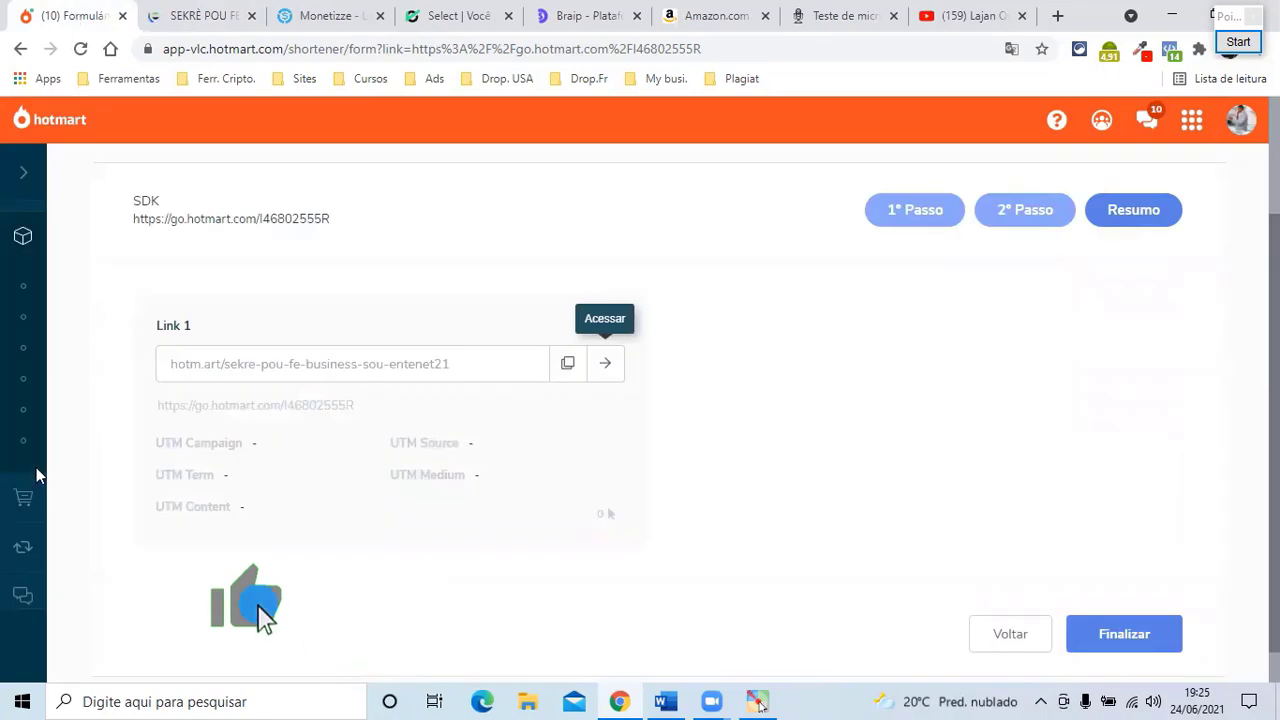
Step: Open Hotmart's Ferramentas page
{"action": "mouse_move", "coordinate": [28, 490]}
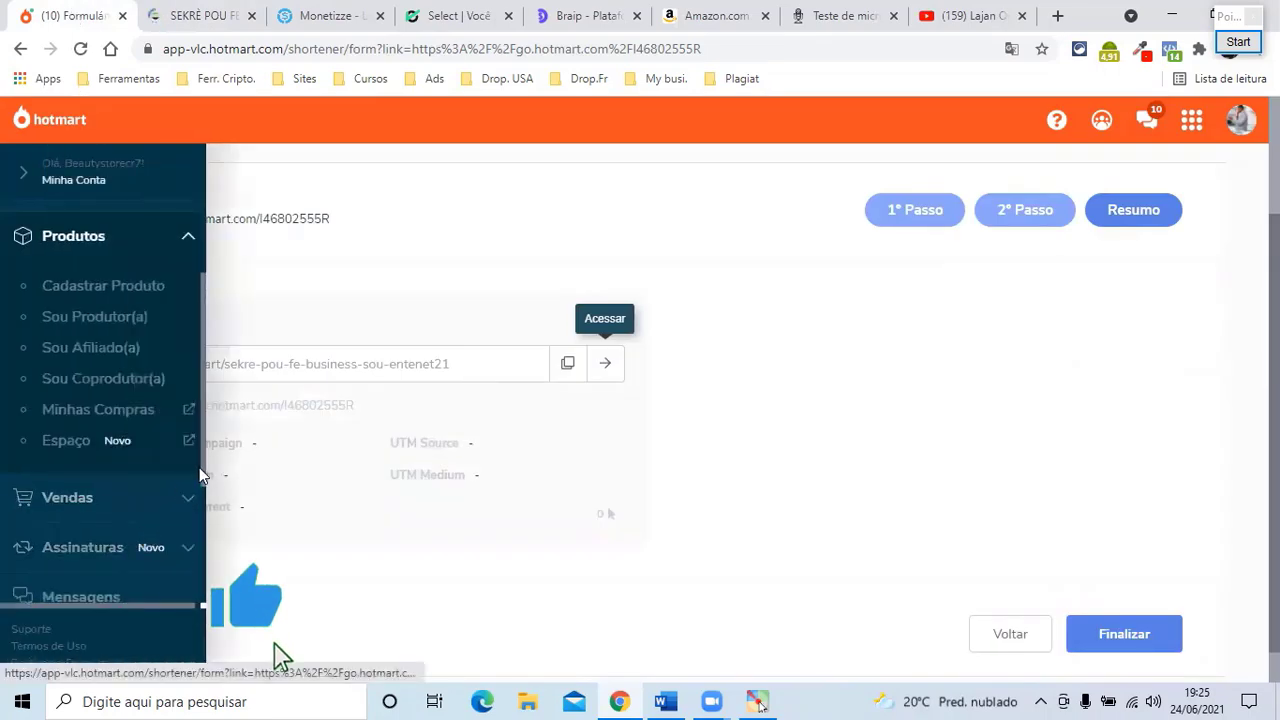
{"action": "scroll", "coordinate": [200, 476], "scroll_direction": "down", "scroll_amount": 2}
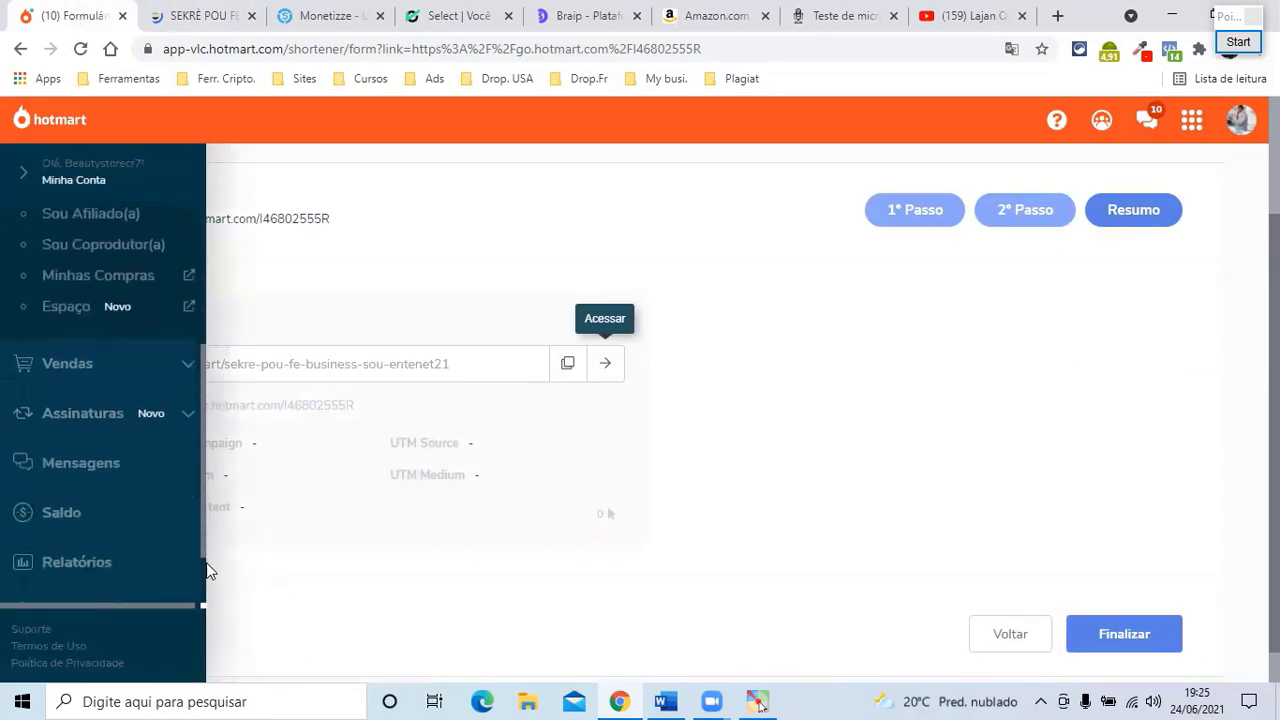
{"action": "scroll", "coordinate": [206, 578], "scroll_direction": "down", "scroll_amount": 1}
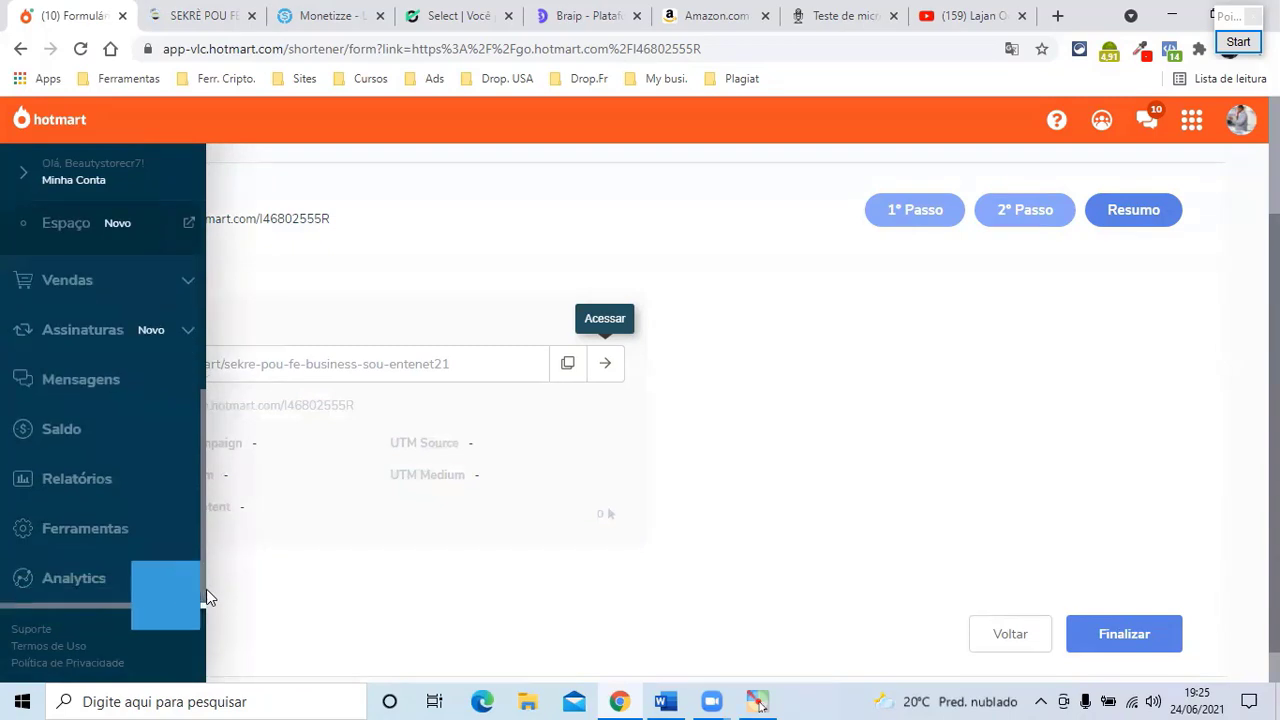
{"action": "left_click", "coordinate": [116, 538]}
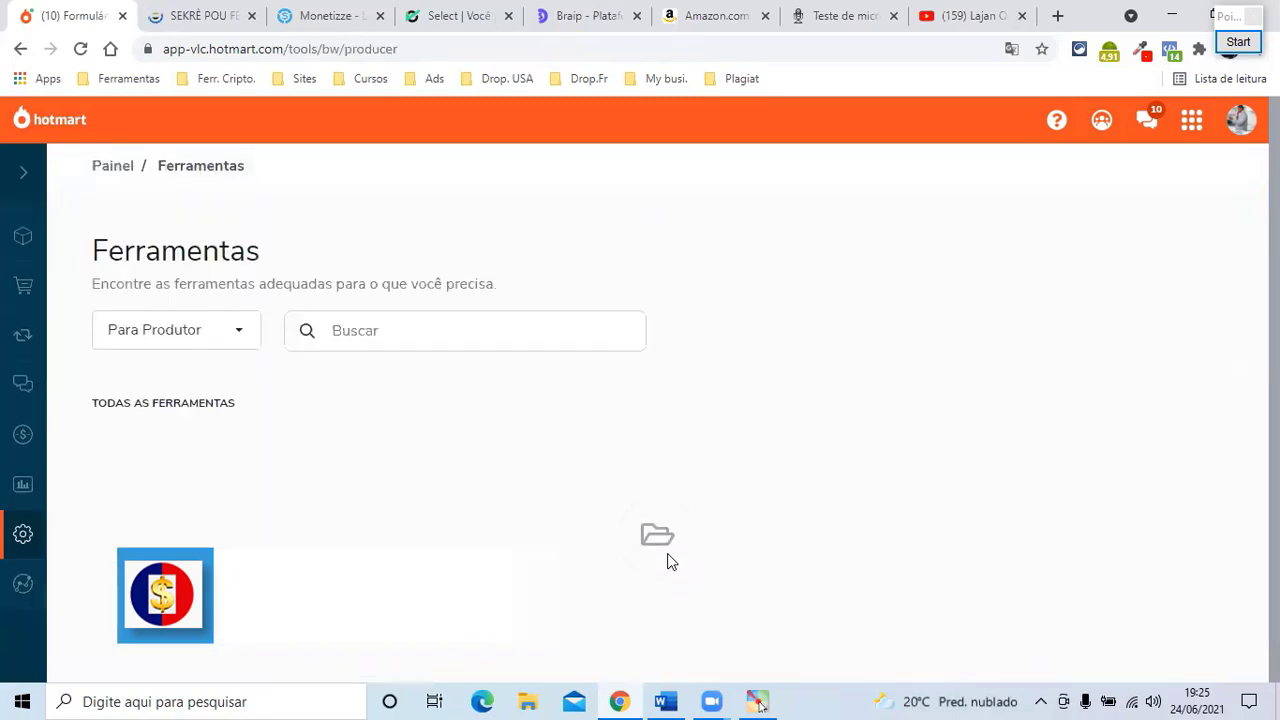
Step: Find the Gerenciador de links tool among all the producer tools and open it
{"action": "scroll", "coordinate": [668, 560], "scroll_direction": "down", "scroll_amount": 3}
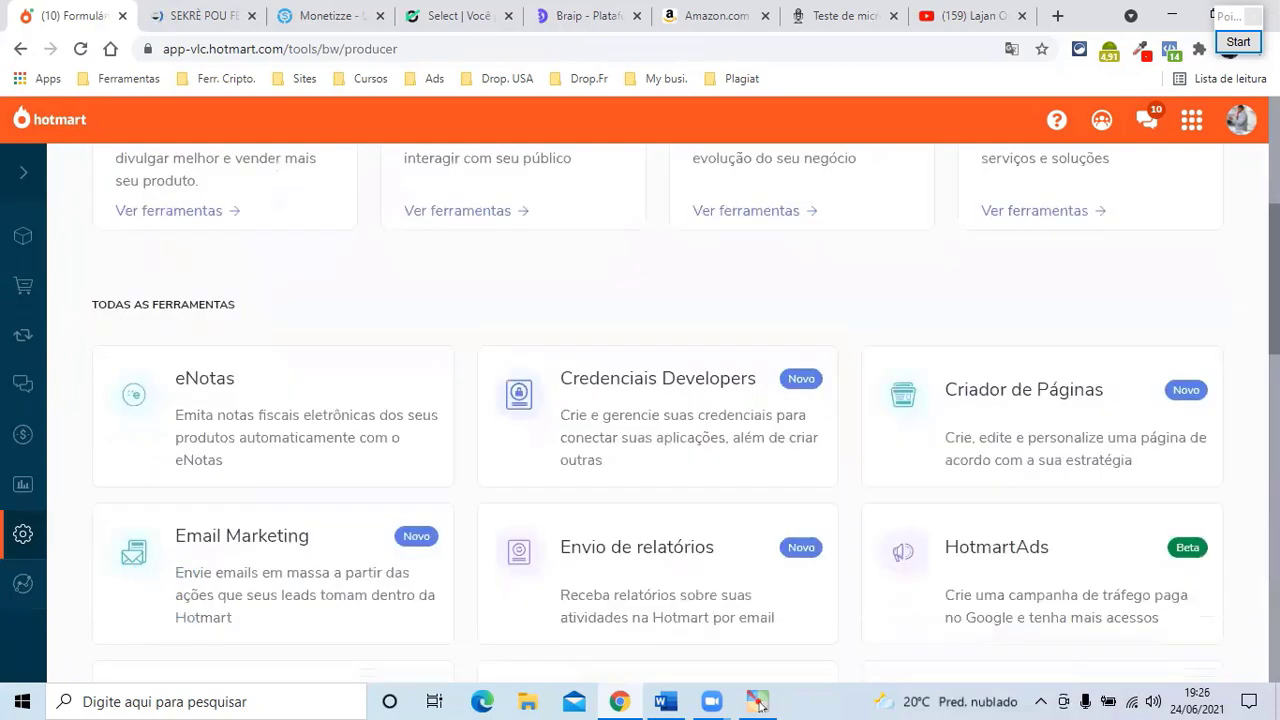
{"action": "scroll", "coordinate": [668, 450], "scroll_direction": "down", "scroll_amount": 2}
{"action": "scroll", "coordinate": [668, 450], "scroll_direction": "down", "scroll_amount": 3}
{"action": "scroll", "coordinate": [668, 450], "scroll_direction": "down", "scroll_amount": 2}
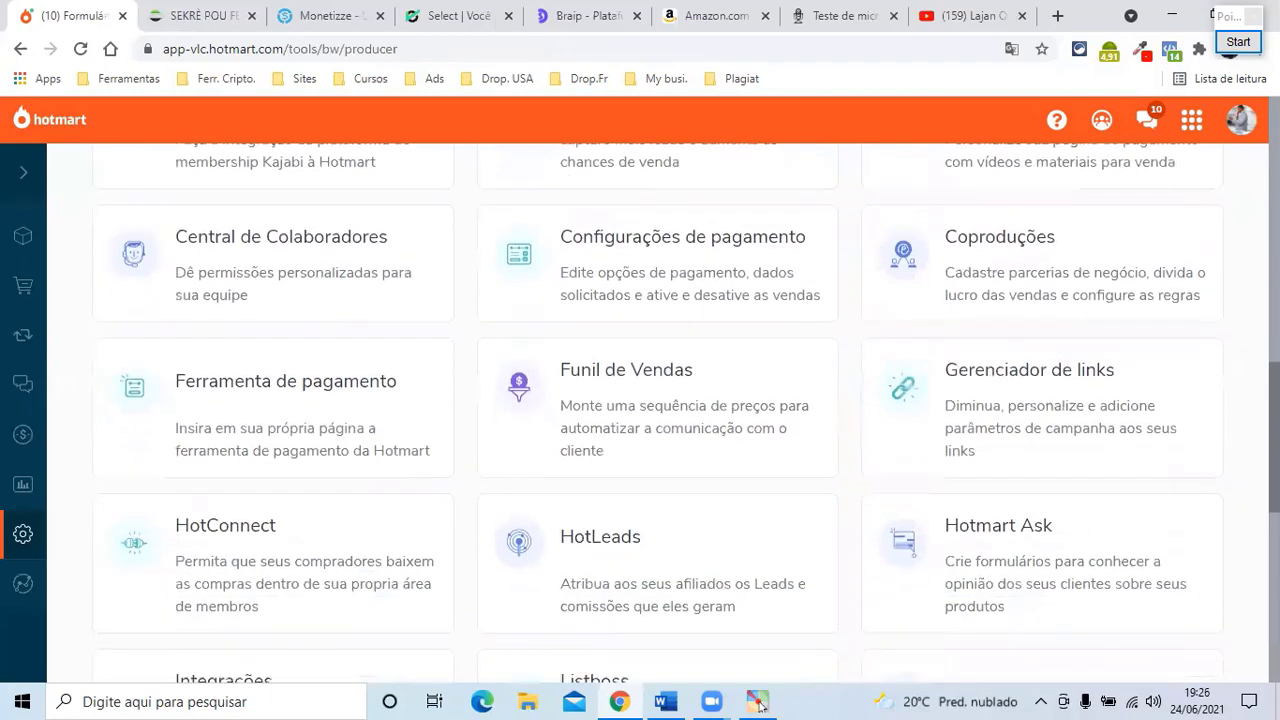
{"action": "scroll", "coordinate": [1177, 417], "scroll_direction": "down", "scroll_amount": 1}
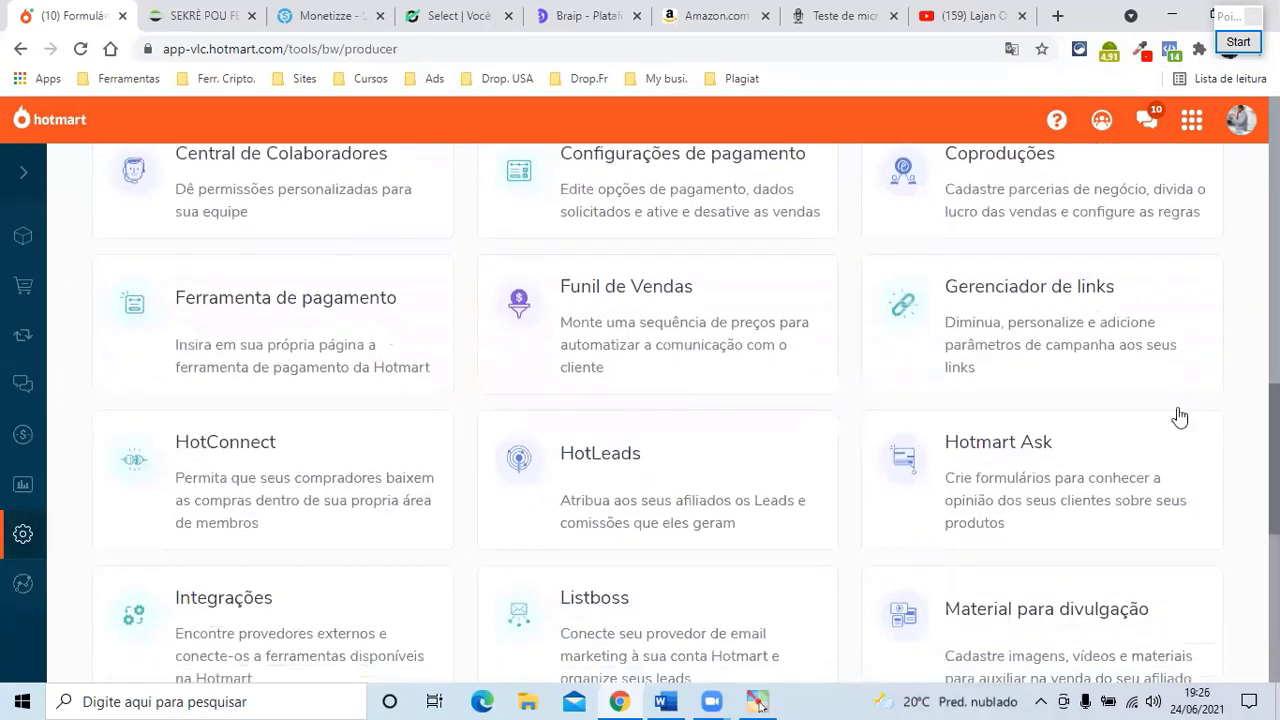
{"action": "left_click", "coordinate": [1008, 290]}
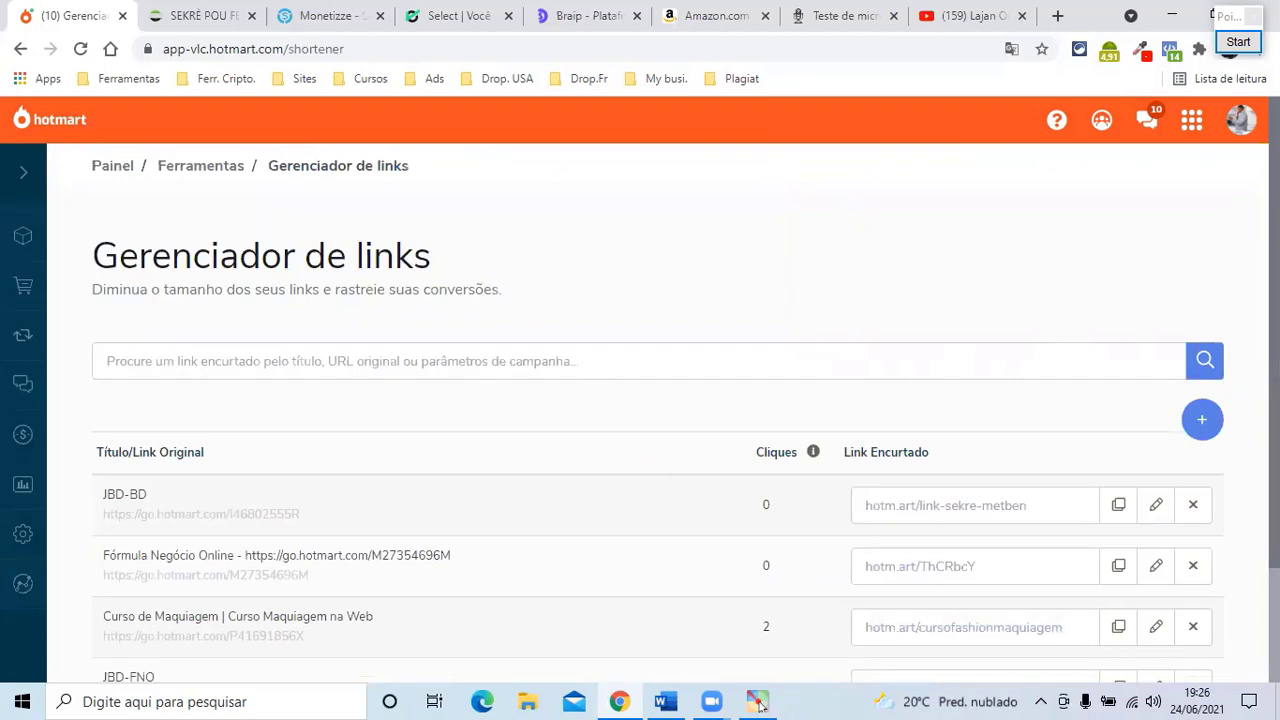
Step: Examine the list of shortened links, including the SDK entry, with their titles, clicks and shortened addresses
{"action": "key", "text": "Down"}
{"action": "key", "text": "Down"}
{"action": "key", "text": "Down"}
{"action": "key", "text": "Down"}
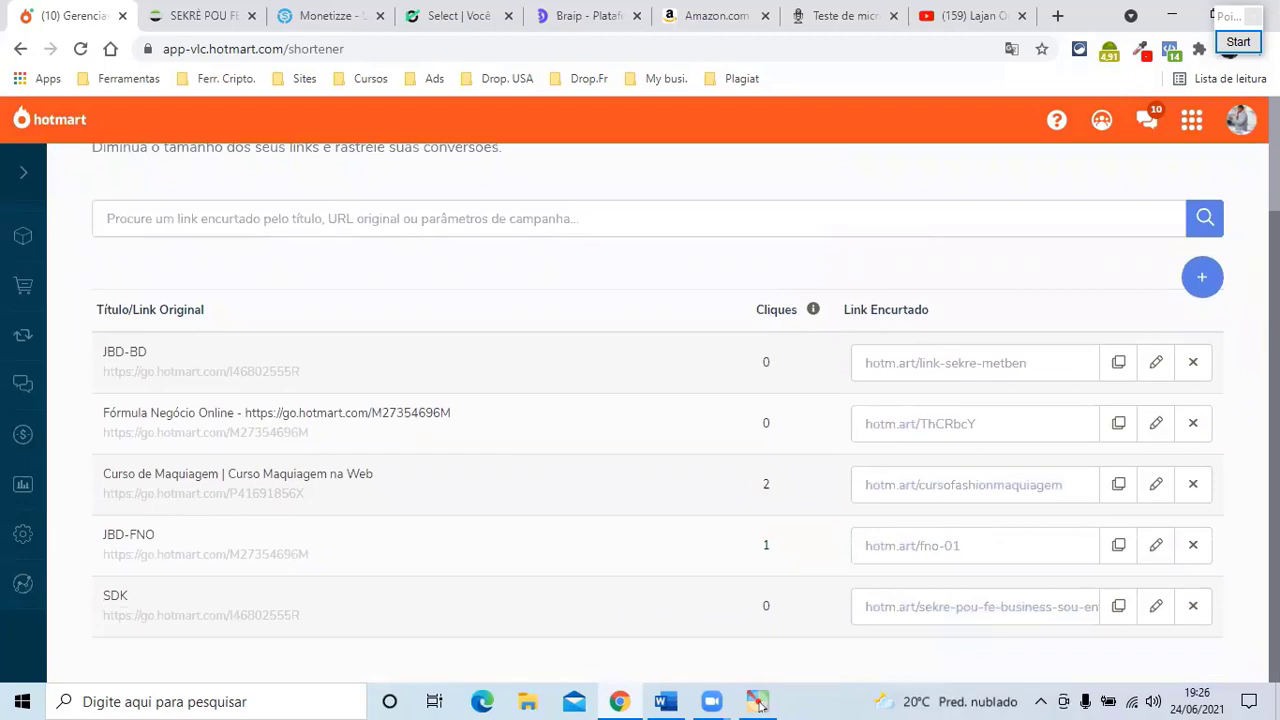
{"action": "key", "text": "Up"}
{"action": "key", "text": "Up"}
{"action": "key", "text": "Up"}
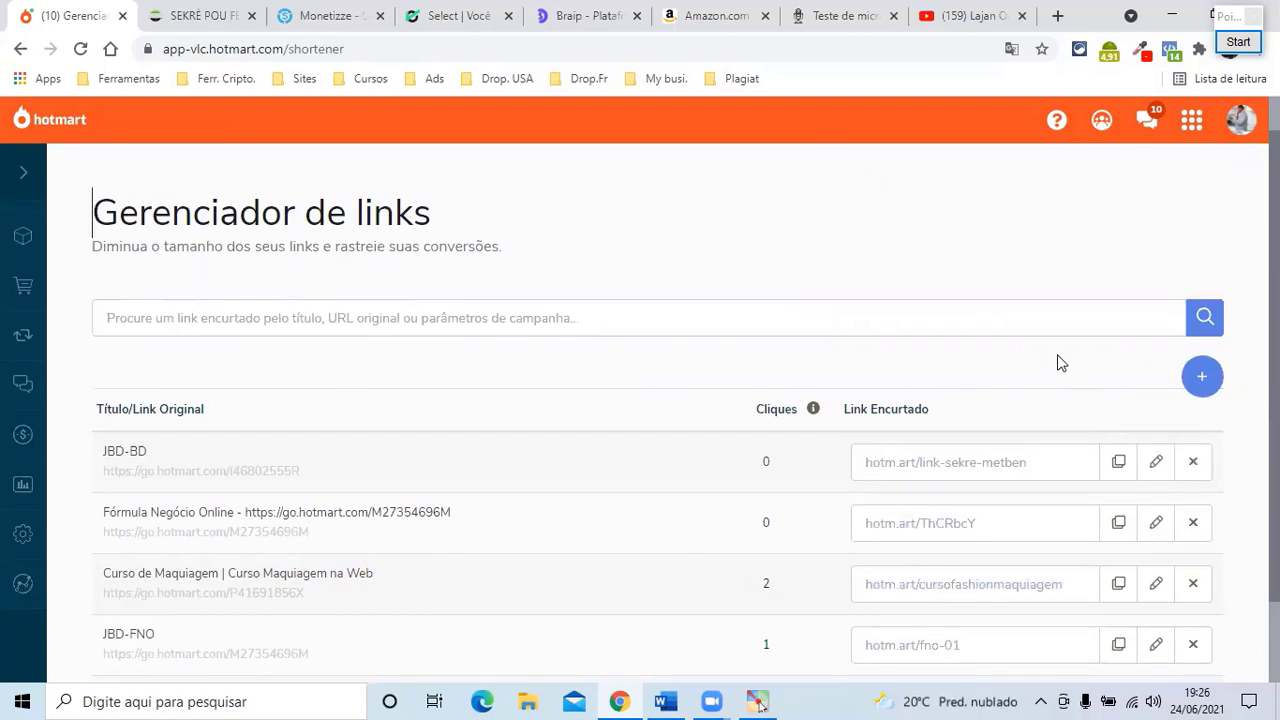
Step: Start a new shortened link and choose the Página de Vendas HotLink of the product Formula Negocio Online
{"action": "left_click", "coordinate": [1163, 383]}
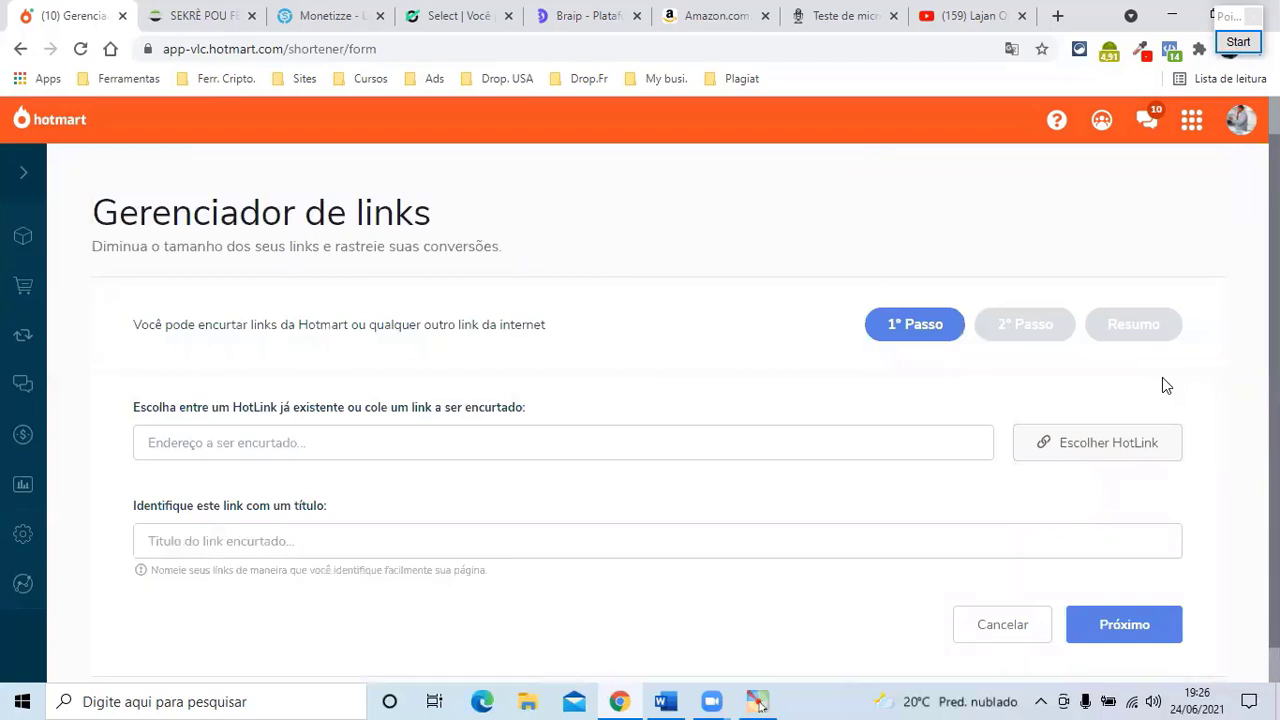
{"action": "left_click", "coordinate": [1086, 452]}
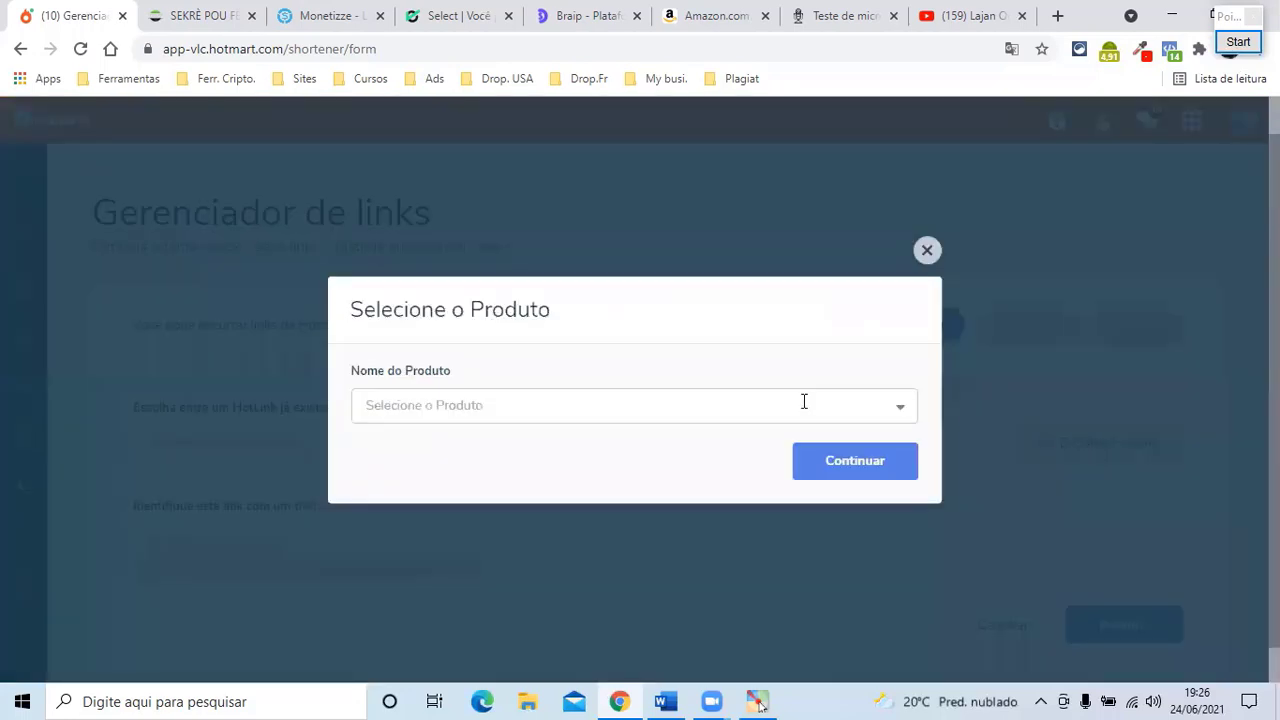
{"action": "left_click", "coordinate": [904, 412]}
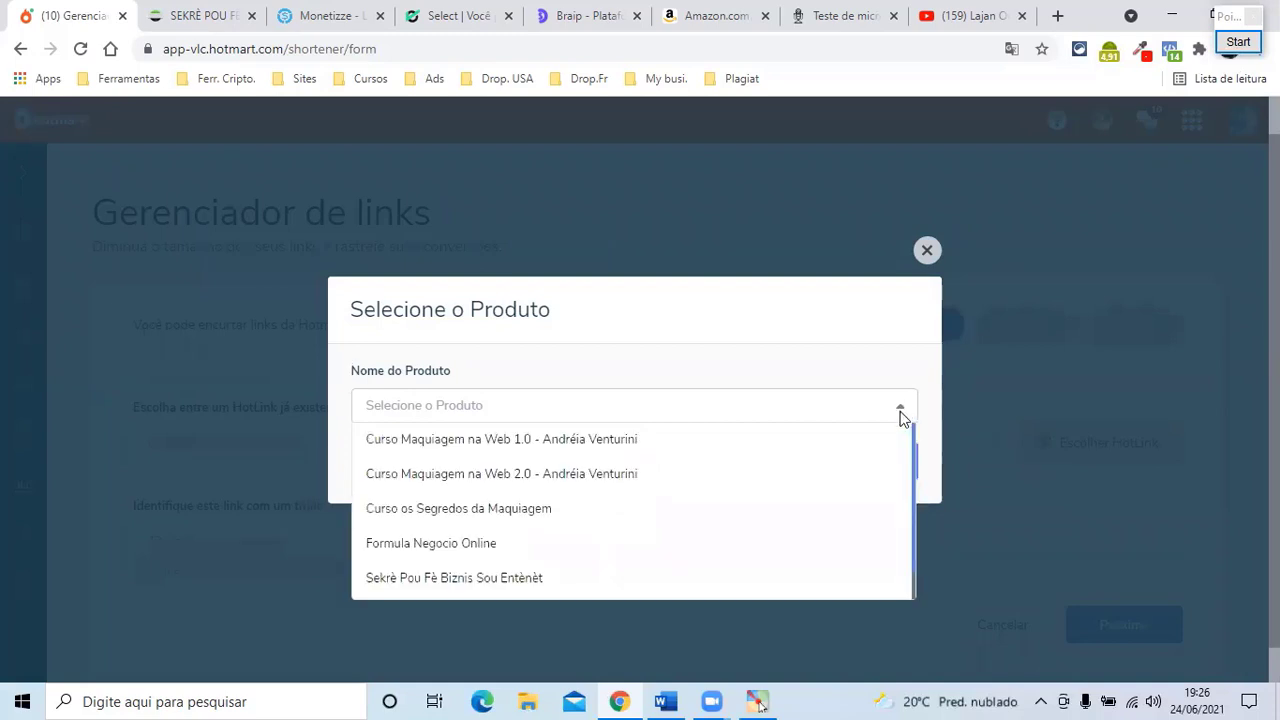
{"action": "left_click", "coordinate": [482, 548]}
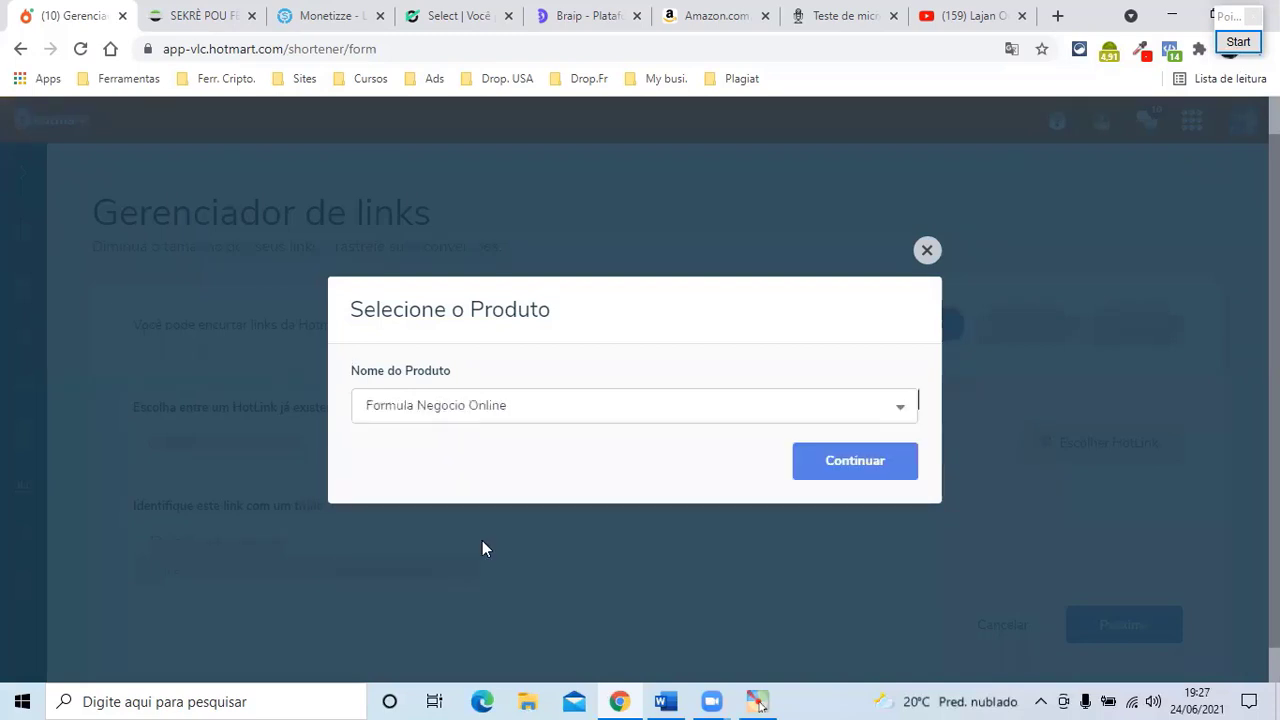
{"action": "left_click", "coordinate": [845, 462]}
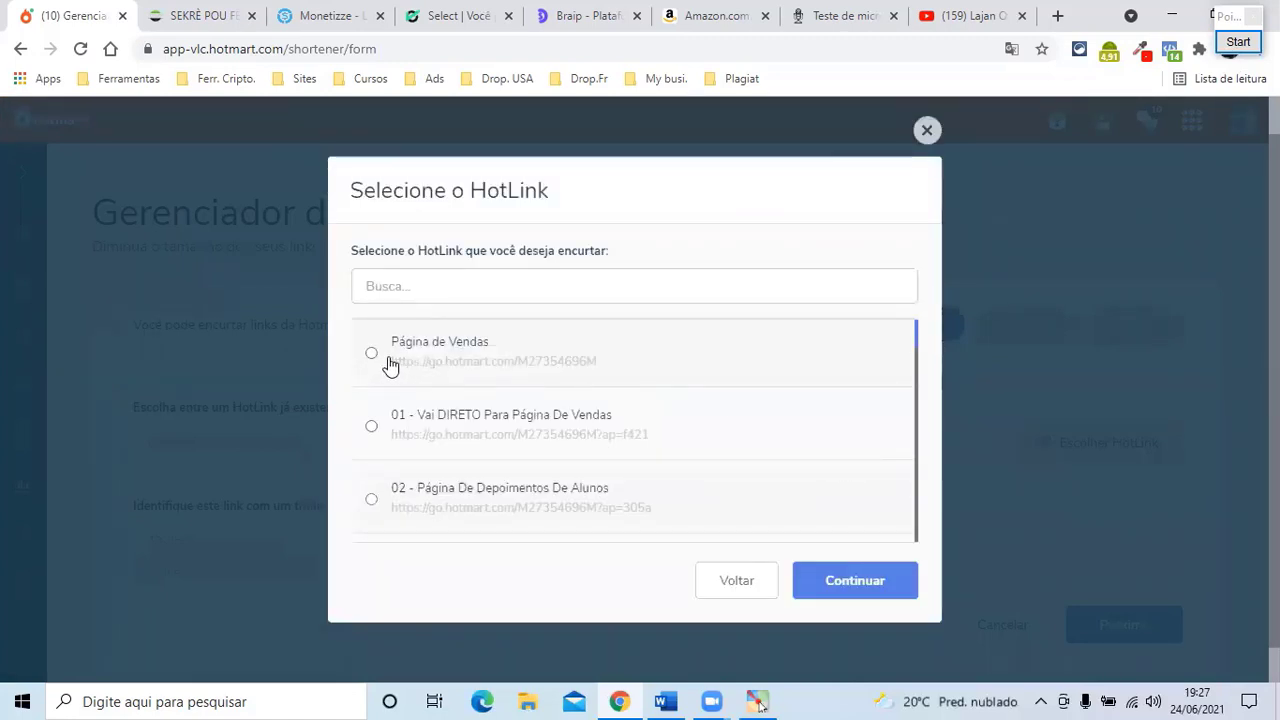
{"action": "left_click", "coordinate": [372, 355]}
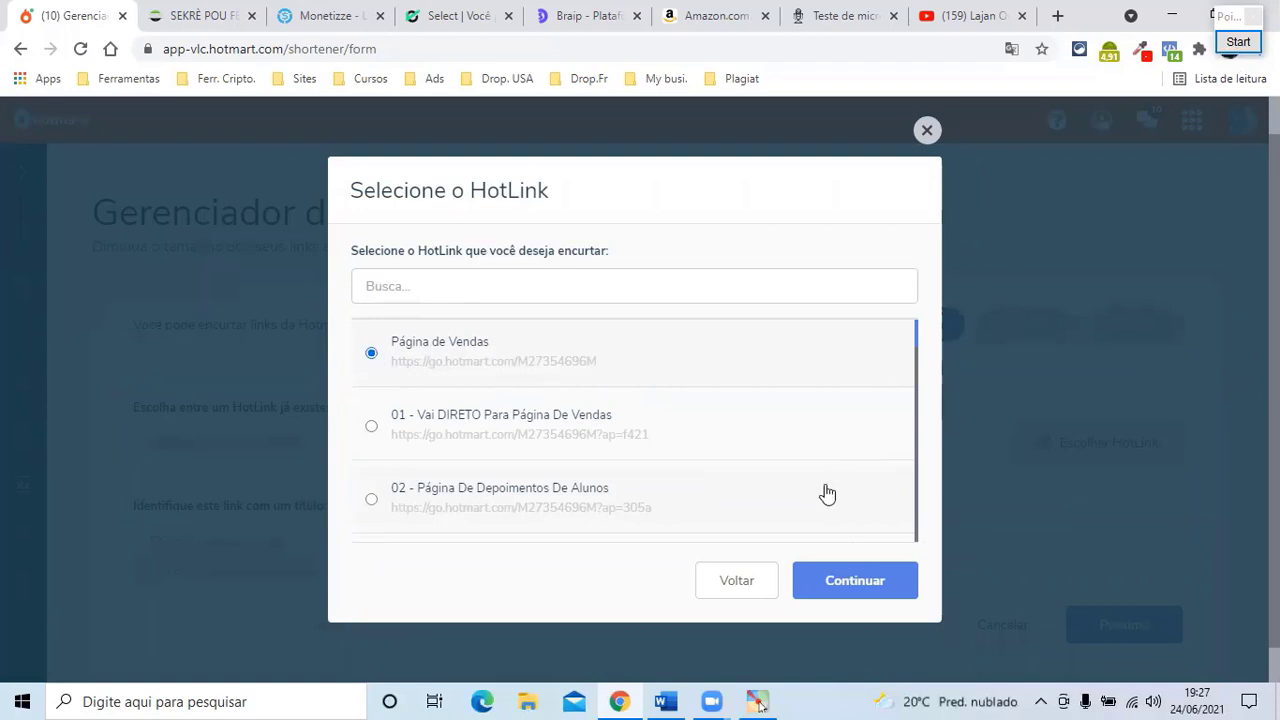
{"action": "left_click", "coordinate": [837, 587]}
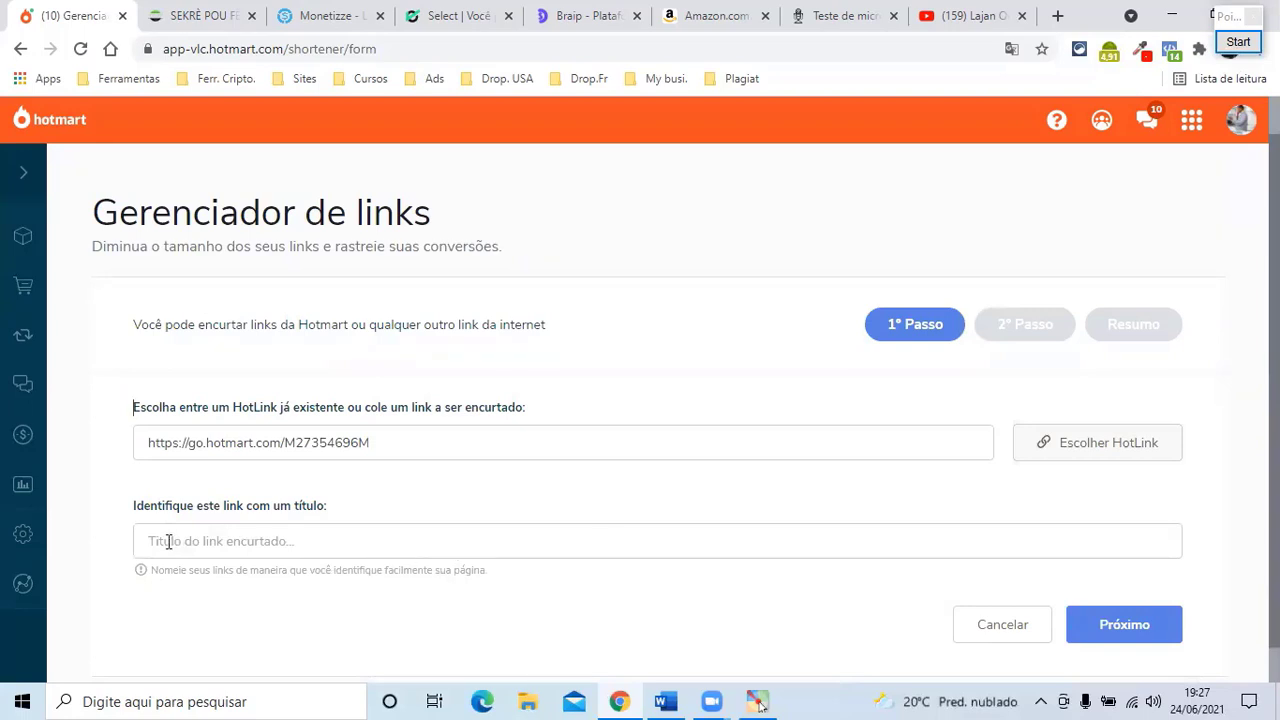
Step: Title the new shortened link SBG and proceed to the form's second step
{"action": "type", "text": "S"}
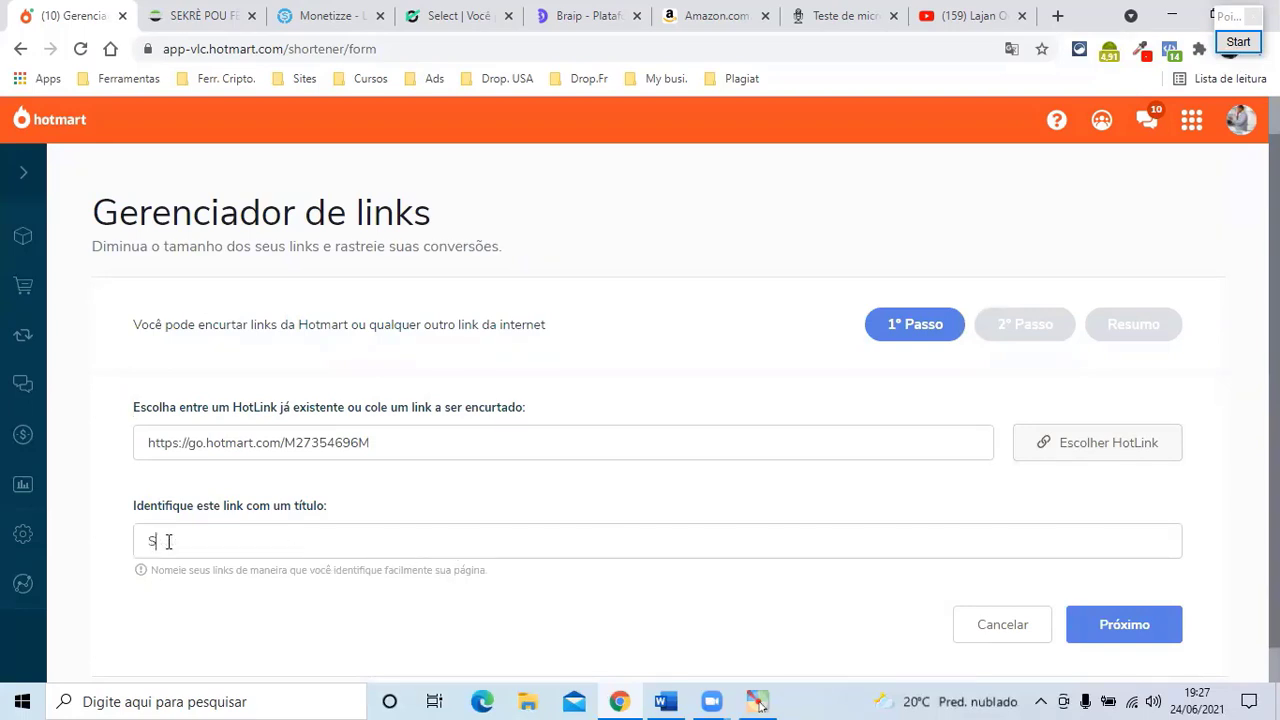
{"action": "type", "text": "BG"}
{"action": "left_click", "coordinate": [1108, 633]}
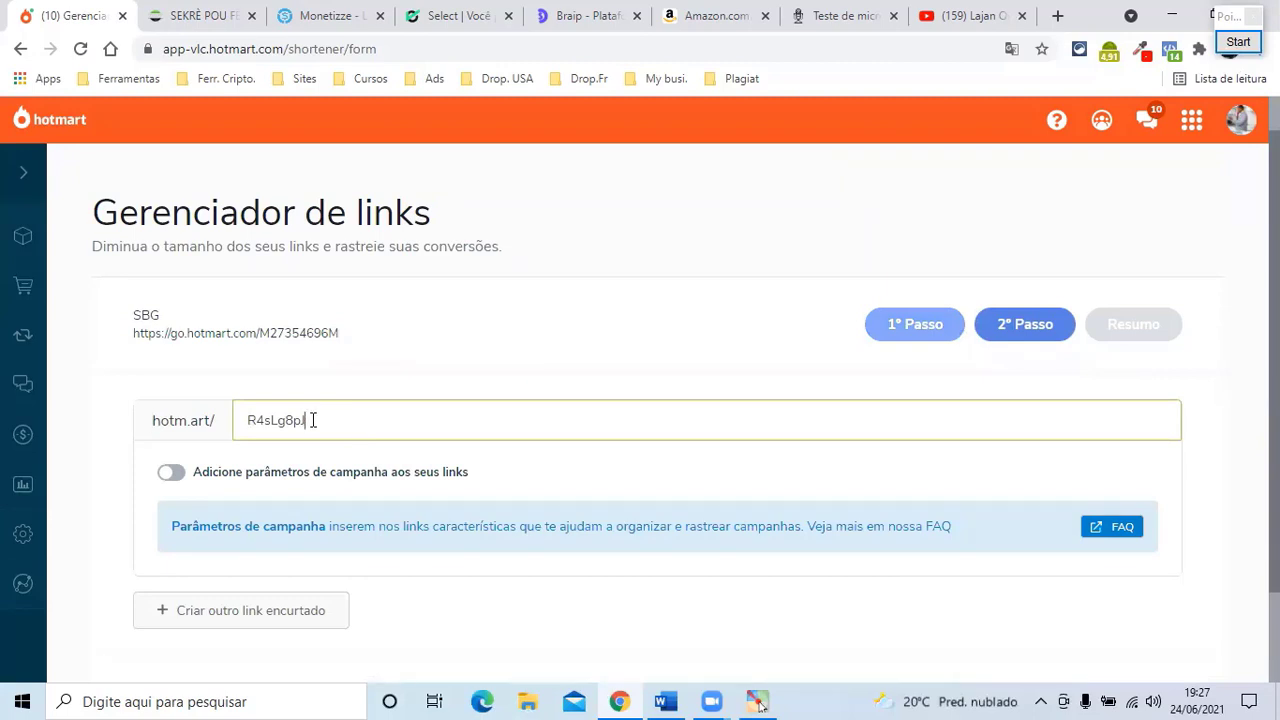
Step: Replace the generated ending of the hotm.art address with the custom word formula
{"action": "key", "text": "BackSpace"}
{"action": "key", "text": "BackSpace"}
{"action": "key", "text": "BackSpace"}
{"action": "key", "text": "BackSpace"}
{"action": "key", "text": "BackSpace"}
{"action": "key", "text": "BackSpace"}
{"action": "key", "text": "BackSpace"}
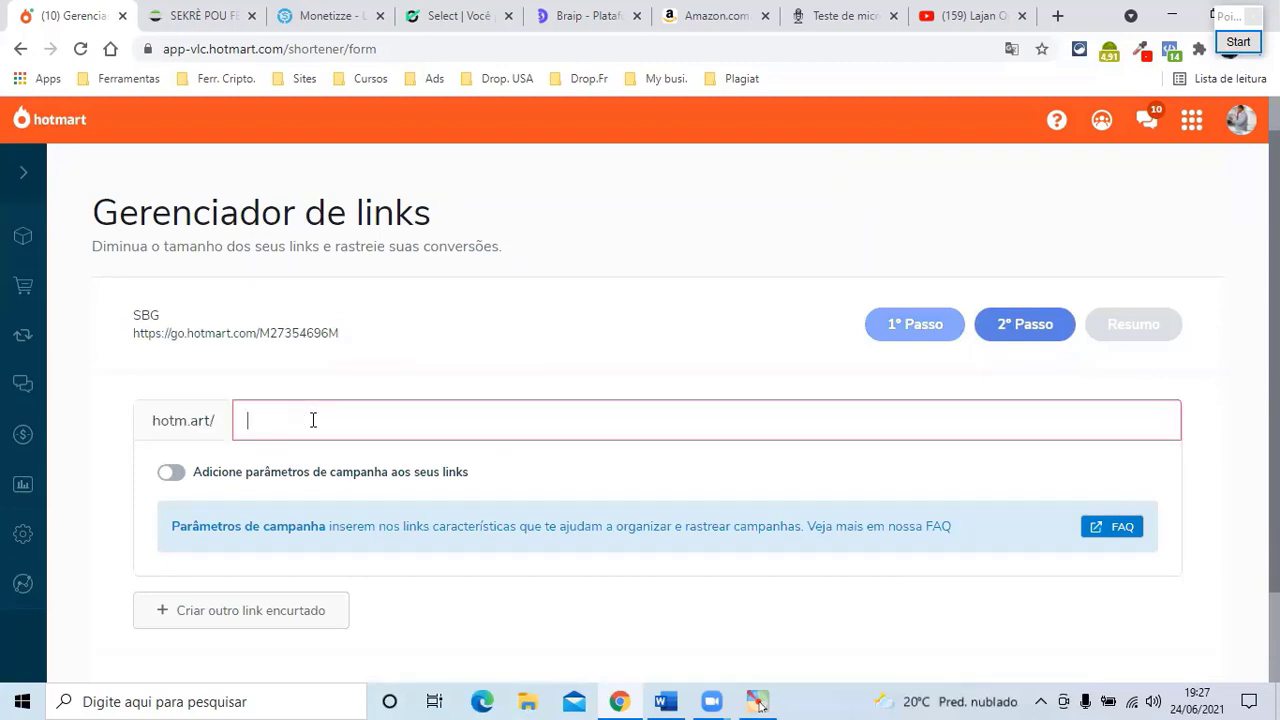
{"action": "type", "text": "f"}
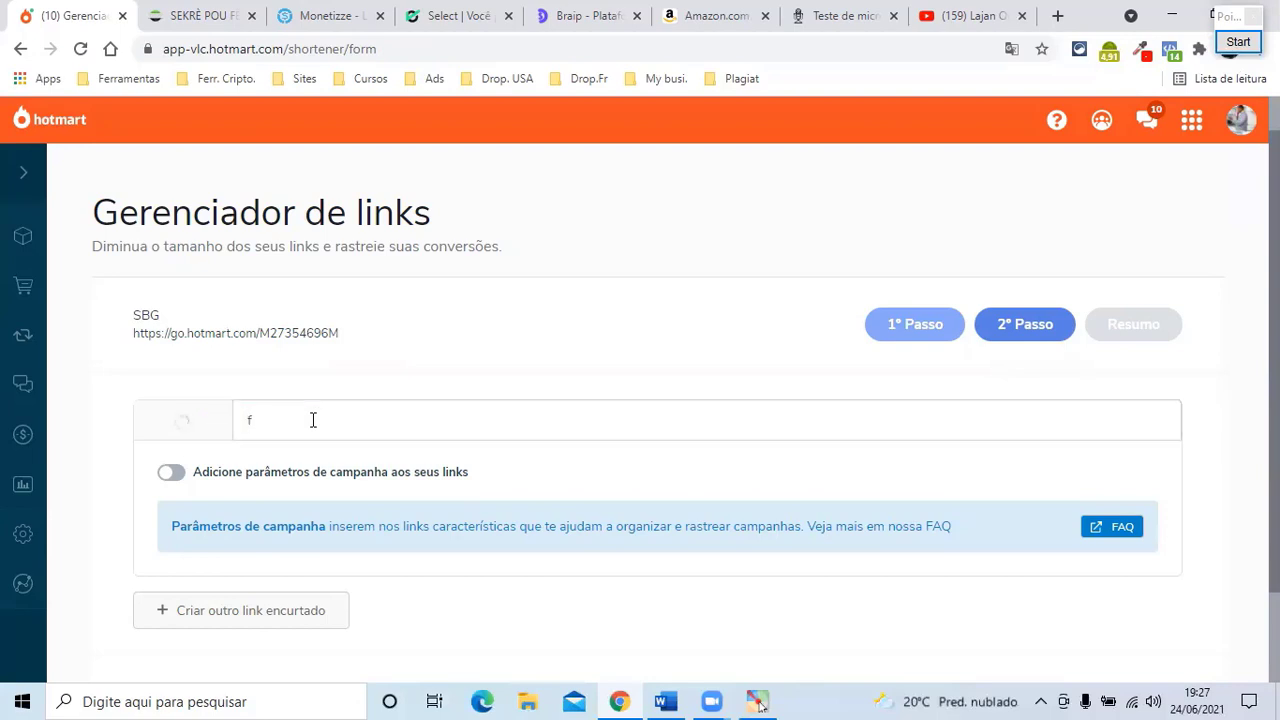
{"action": "type", "text": "or"}
{"action": "type", "text": "mula"}
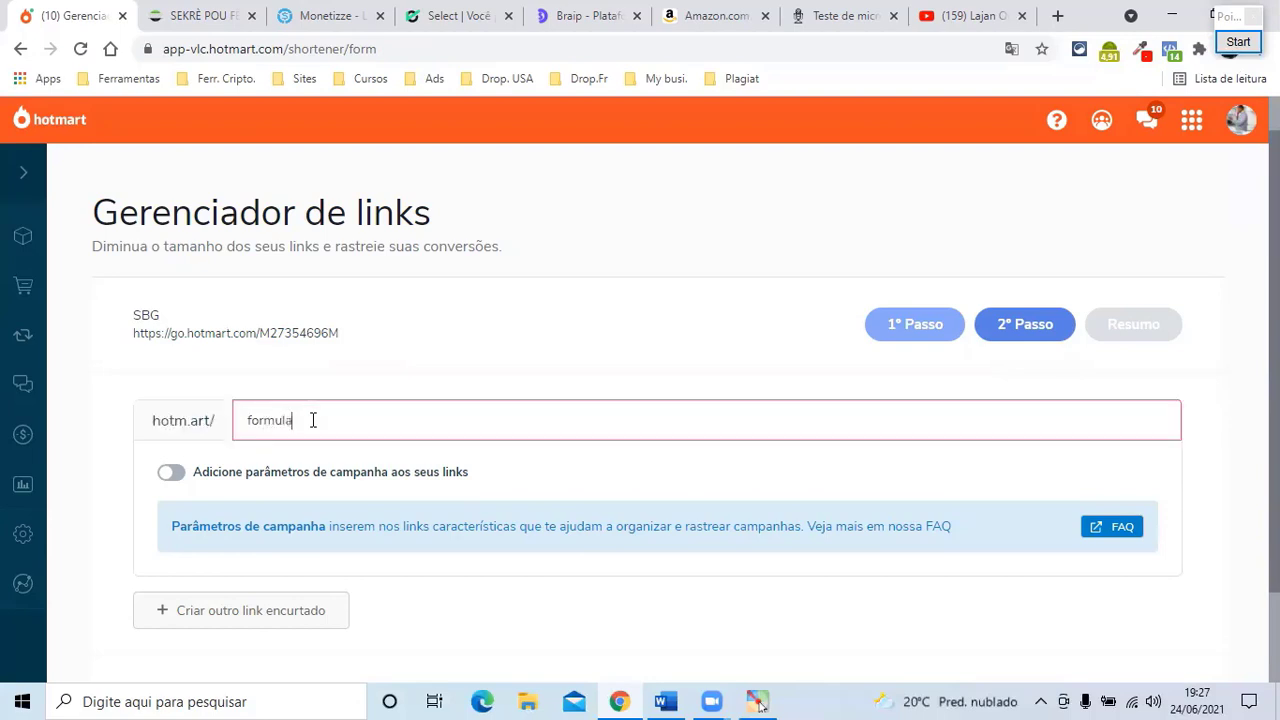
Step: Try formula21 as the custom ending of the hotm.art address
{"action": "key", "text": "BackSpace"}
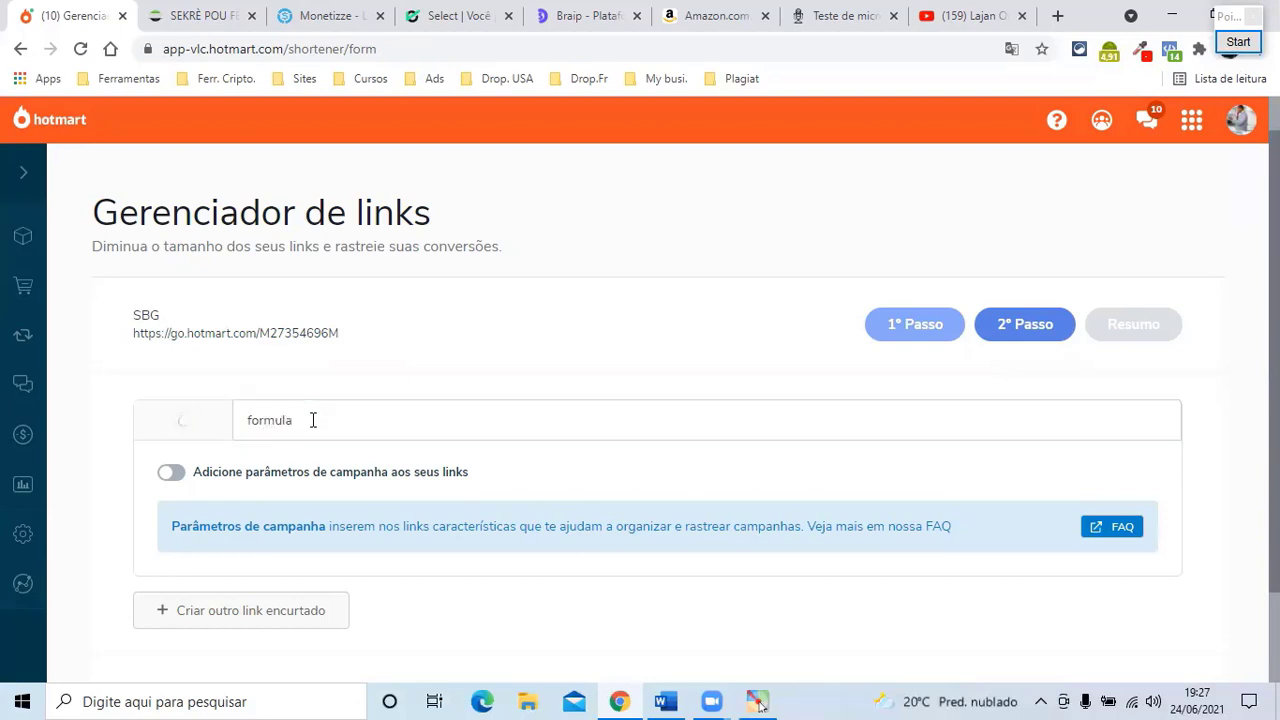
{"action": "type", "text": "21"}
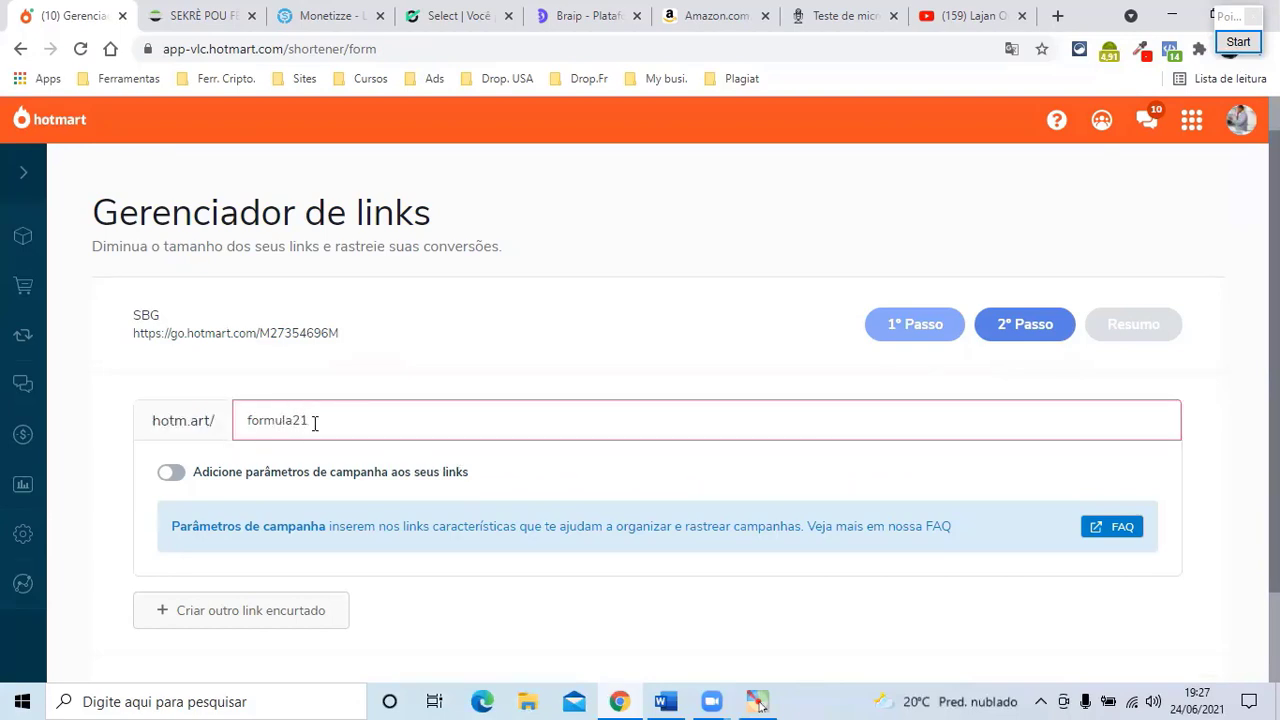
{"action": "key", "text": "BackSpace"}
{"action": "key", "text": "BackSpace"}
Step: Complete the custom hotm.art ending as formula-fno21 and proceed to the link's summary
{"action": "type", "text": "-fn"}
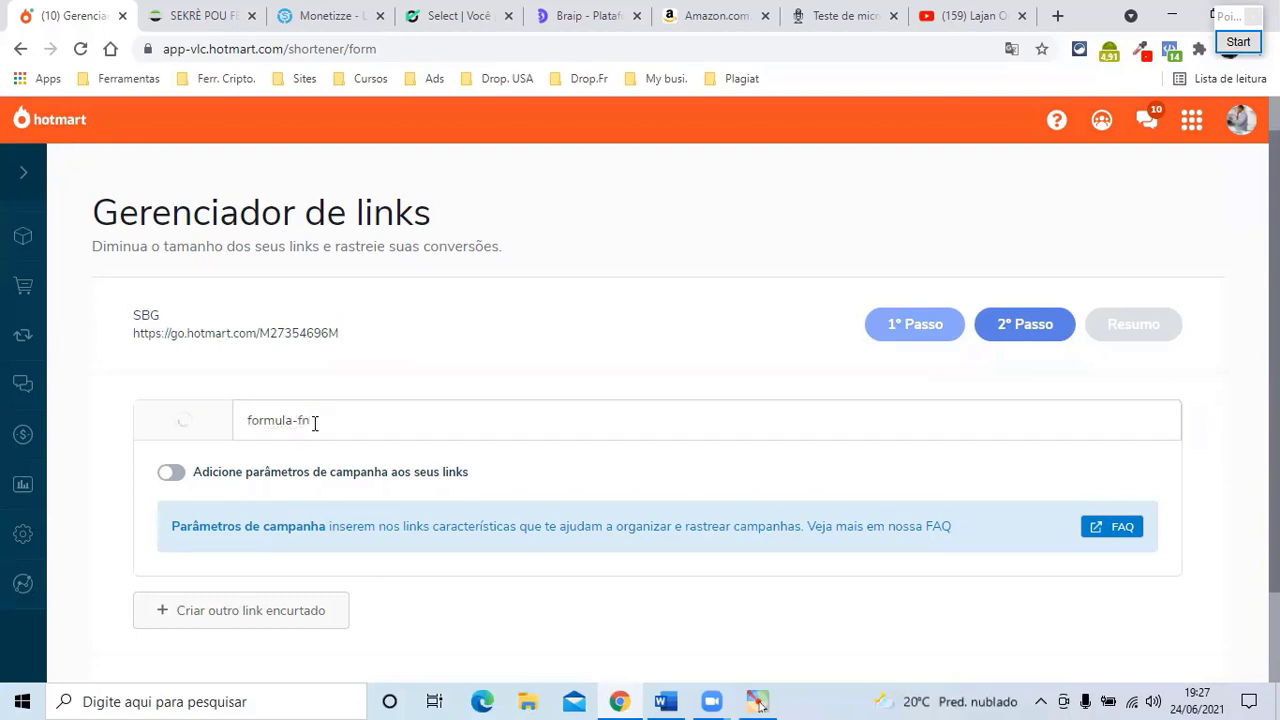
{"action": "type", "text": "c21"}
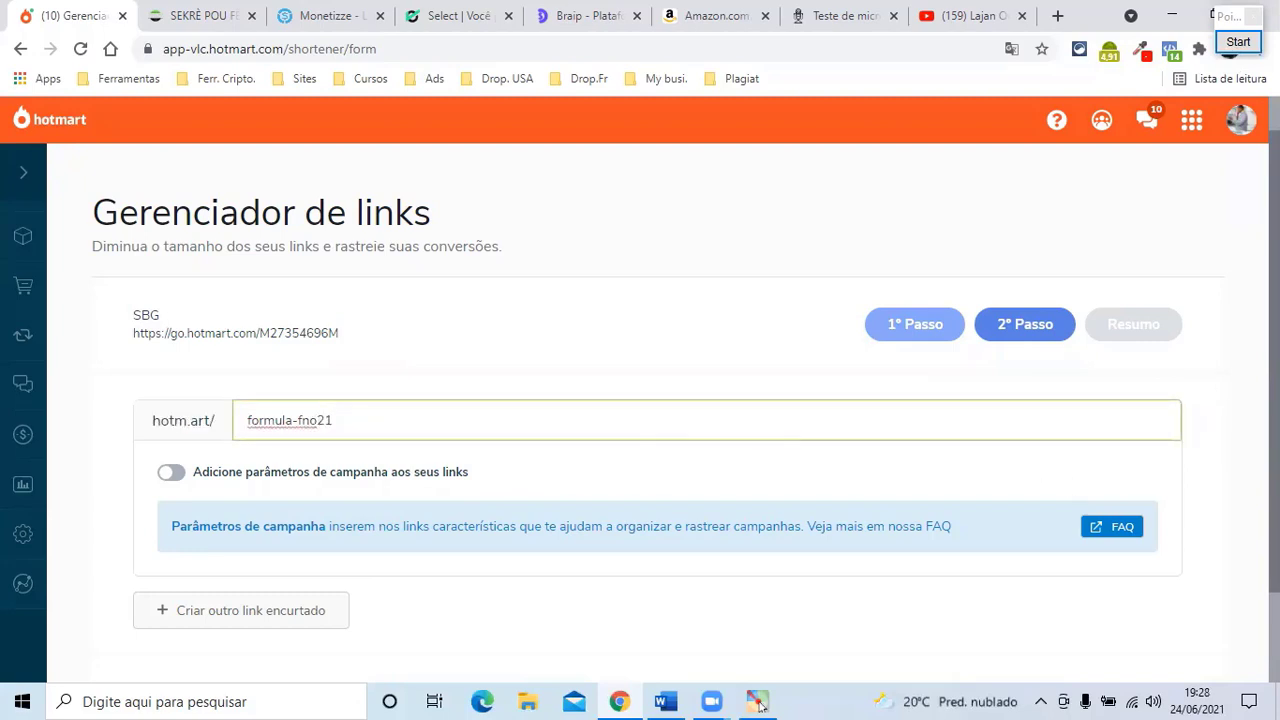
{"action": "scroll", "coordinate": [686, 407], "scroll_direction": "down", "scroll_amount": 1}
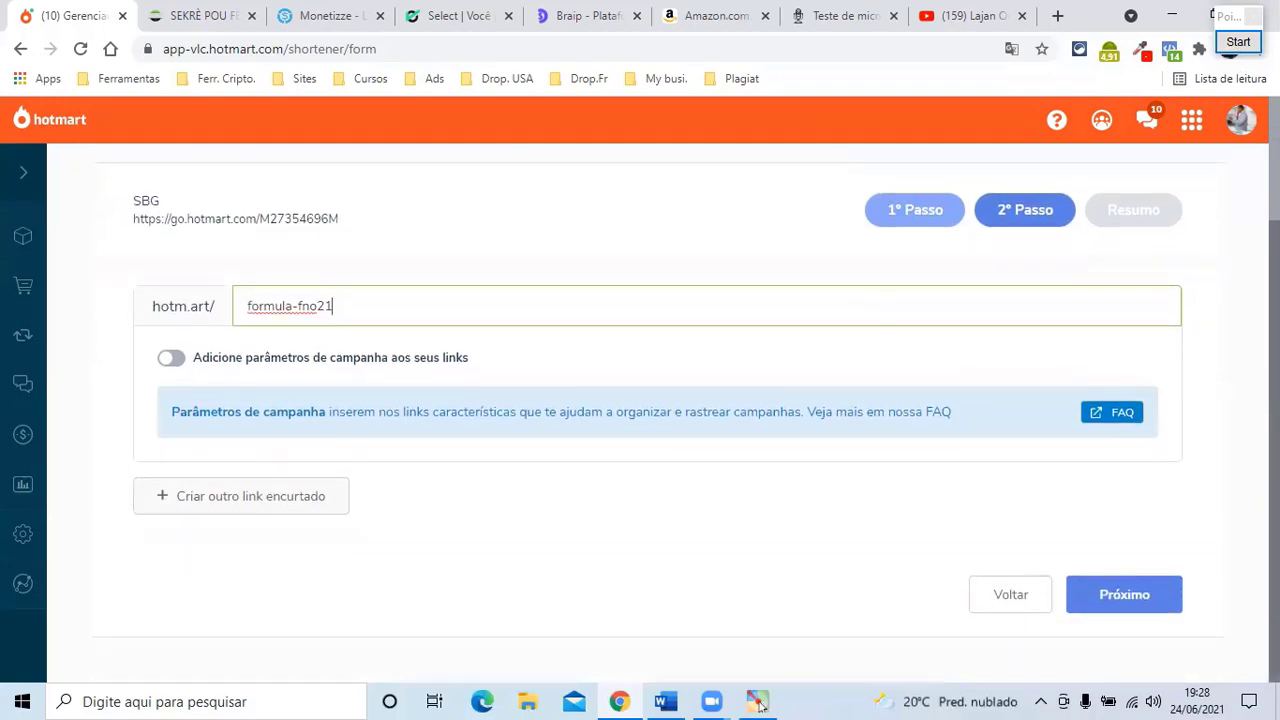
{"action": "left_click", "coordinate": [1134, 606]}
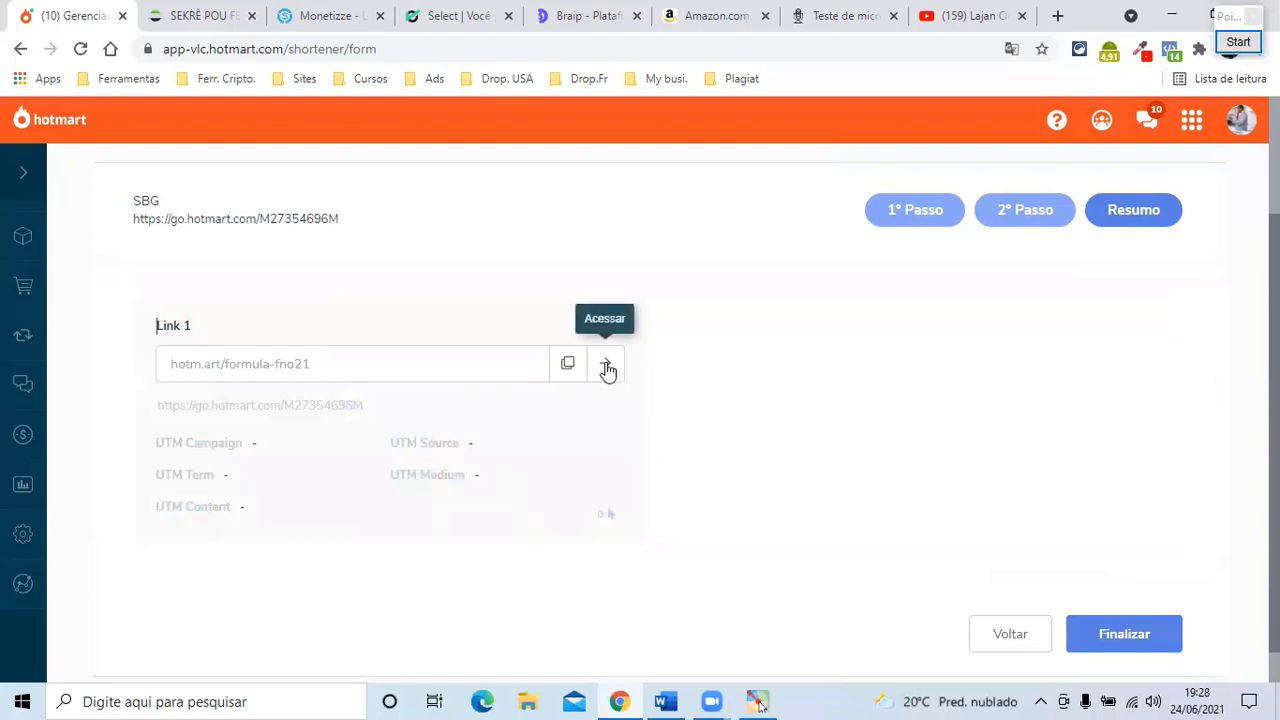
Step: Test the shortened link hotm.art/formula-fno21 by opening its destination page from the summary
{"action": "left_click", "coordinate": [606, 366]}
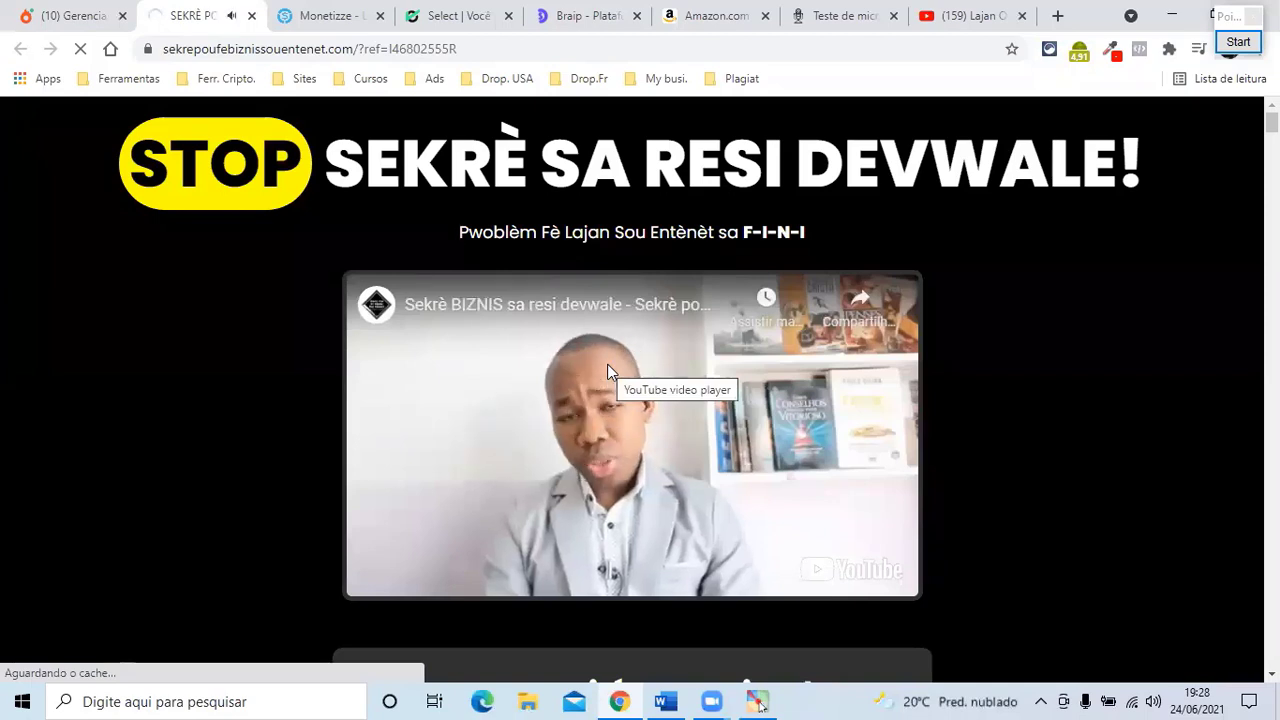
{"action": "left_click", "coordinate": [90, 17]}
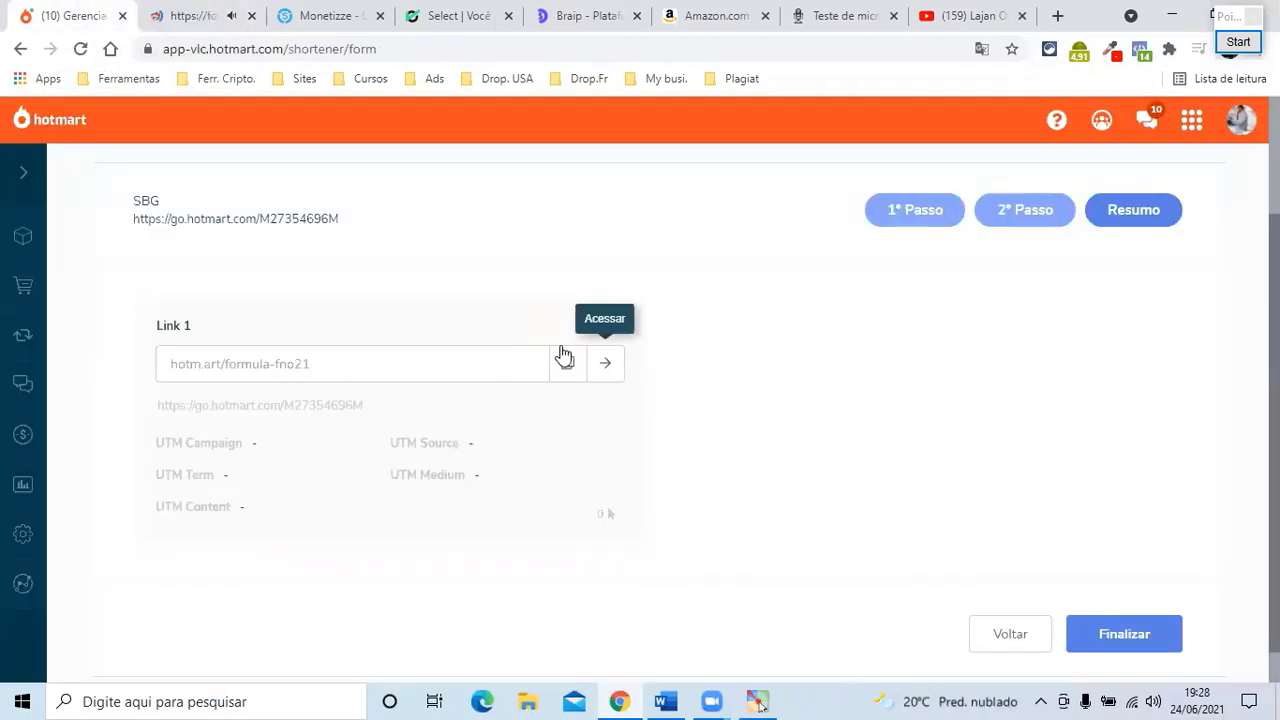
{"action": "left_click", "coordinate": [611, 367]}
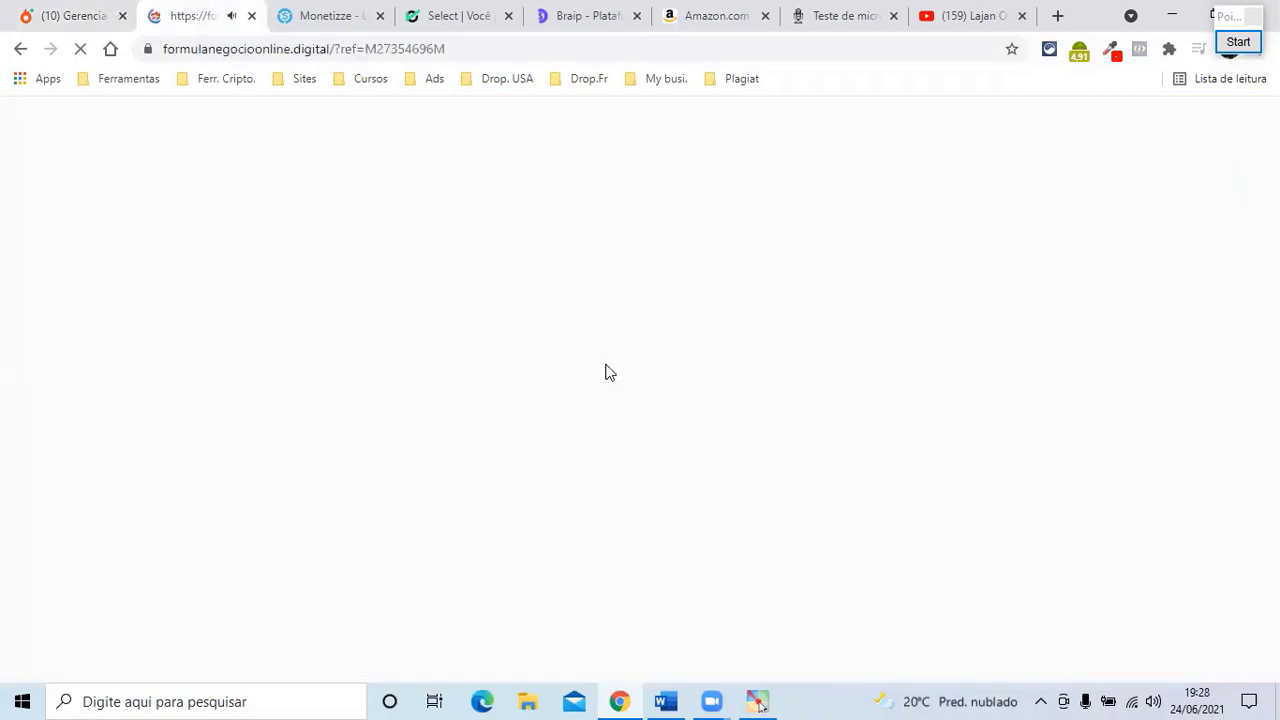